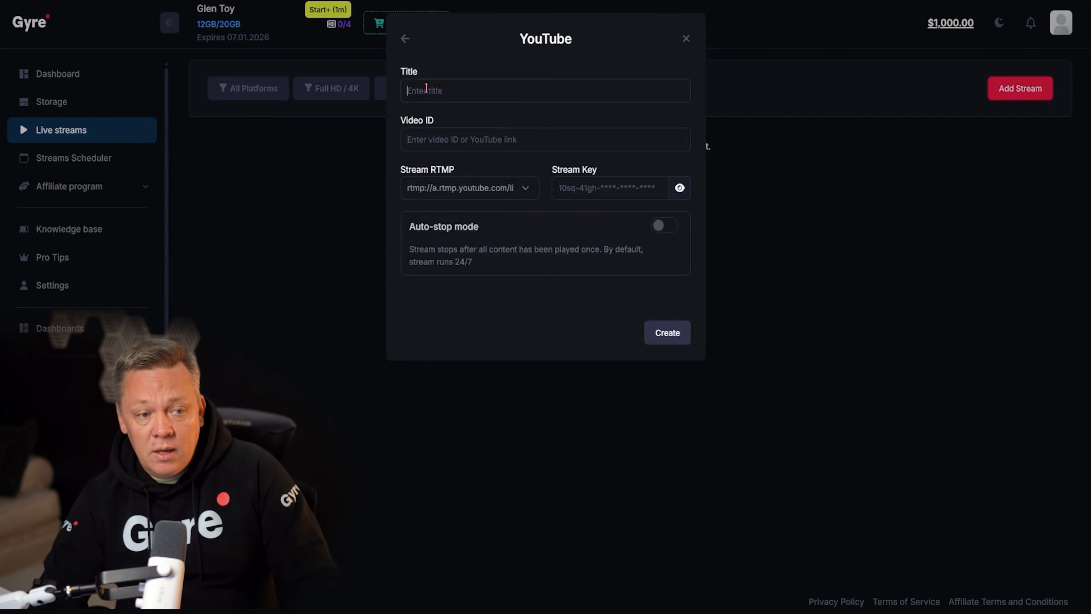
Examine the title, video ID, RTMP server choices and auto-stop option in the YouTube stream form.
double_click(411, 74)
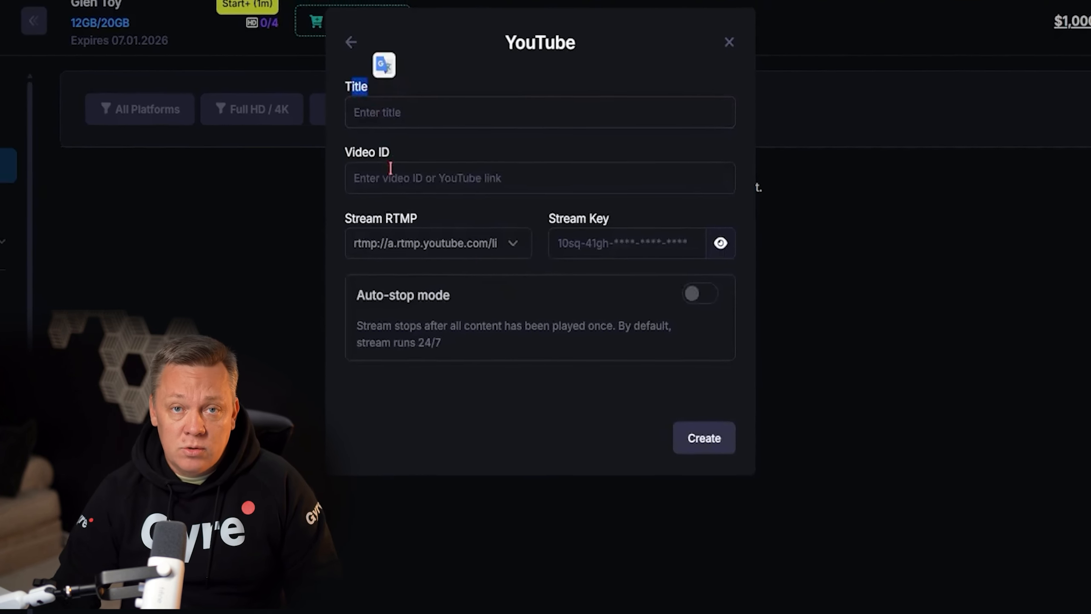
drag(339, 144, 384, 144)
mouse_move(338, 212)
mouse_down()
mouse_move(371, 218)
mouse_move(348, 222)
mouse_up()
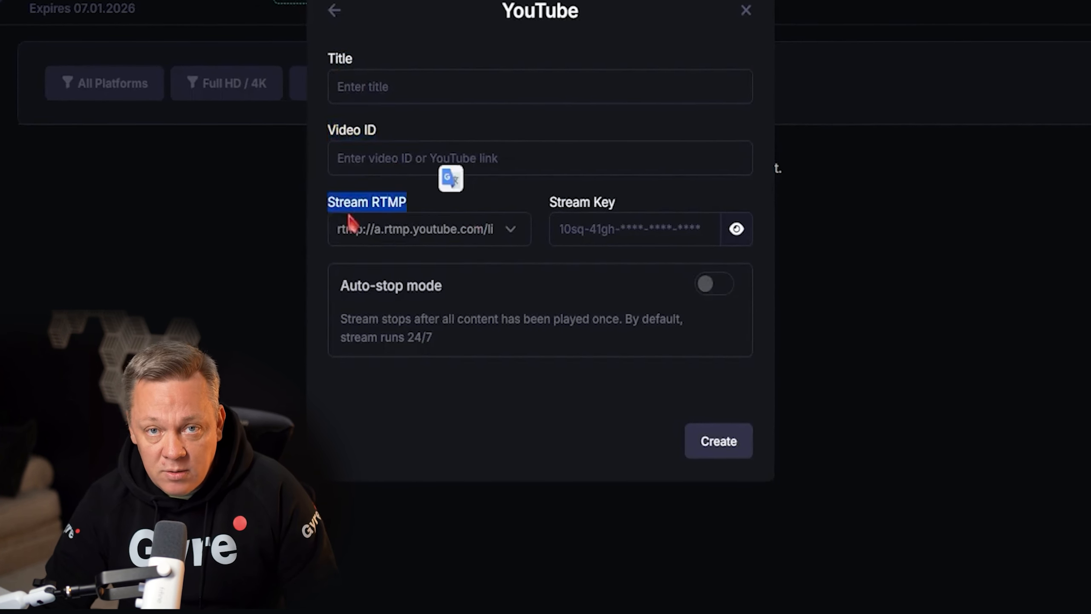
click(507, 229)
click(404, 241)
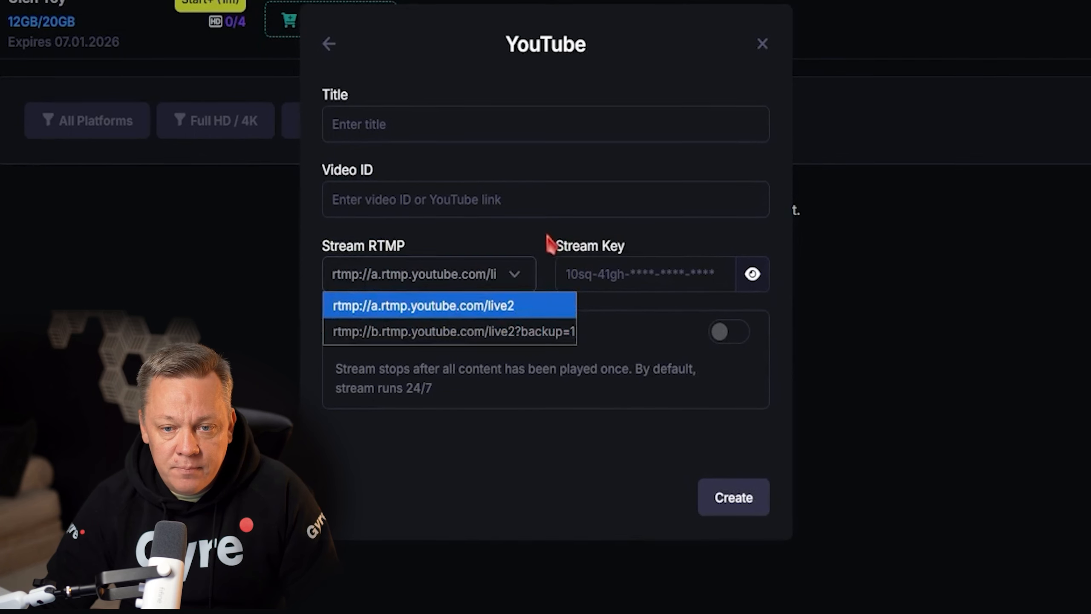
click(510, 273)
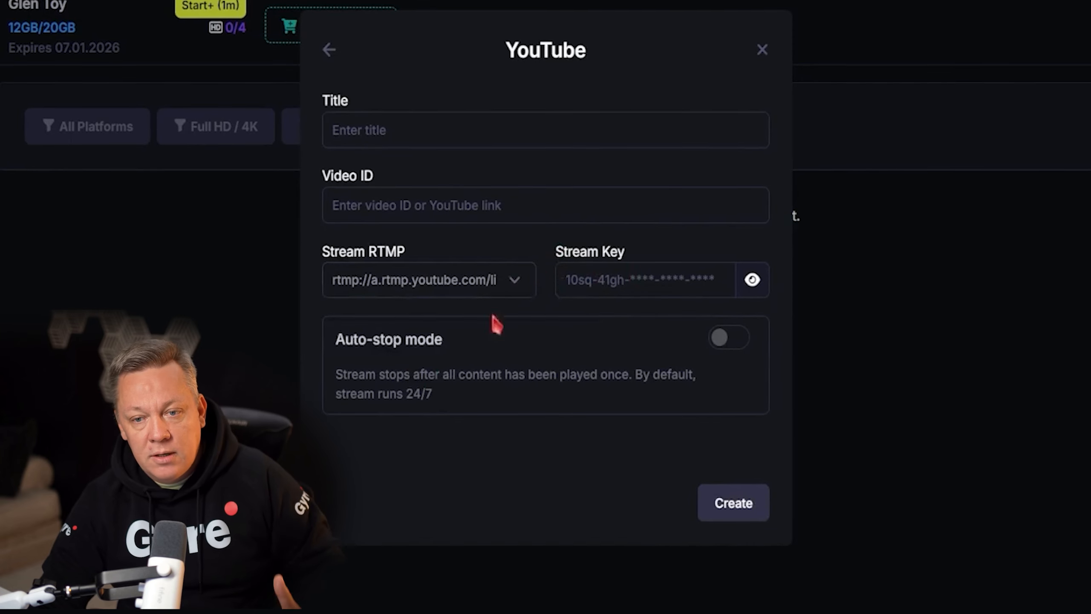
drag(341, 354, 497, 356)
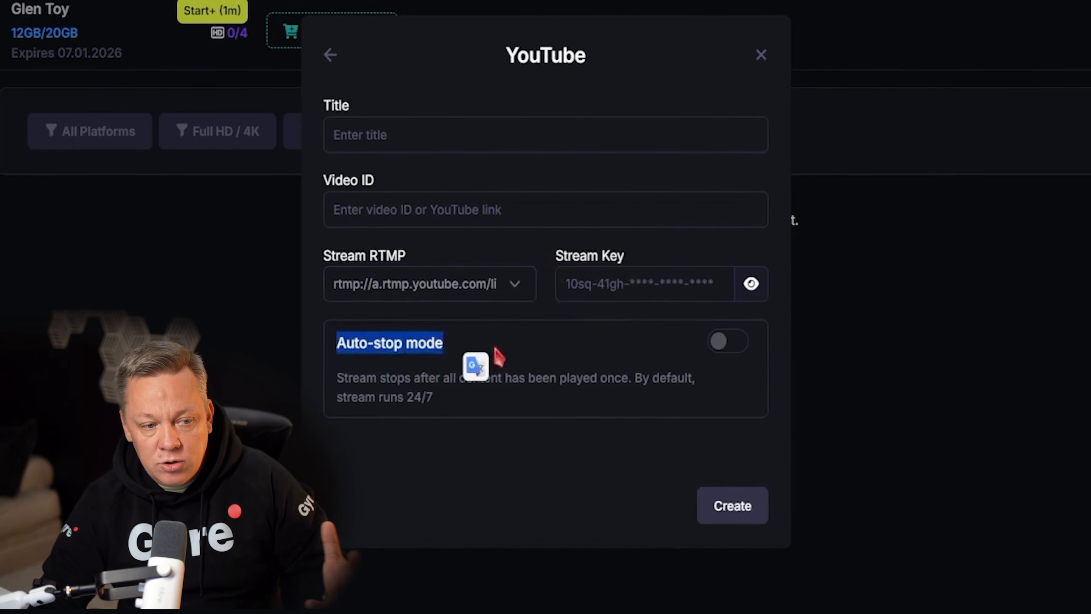
click(575, 434)
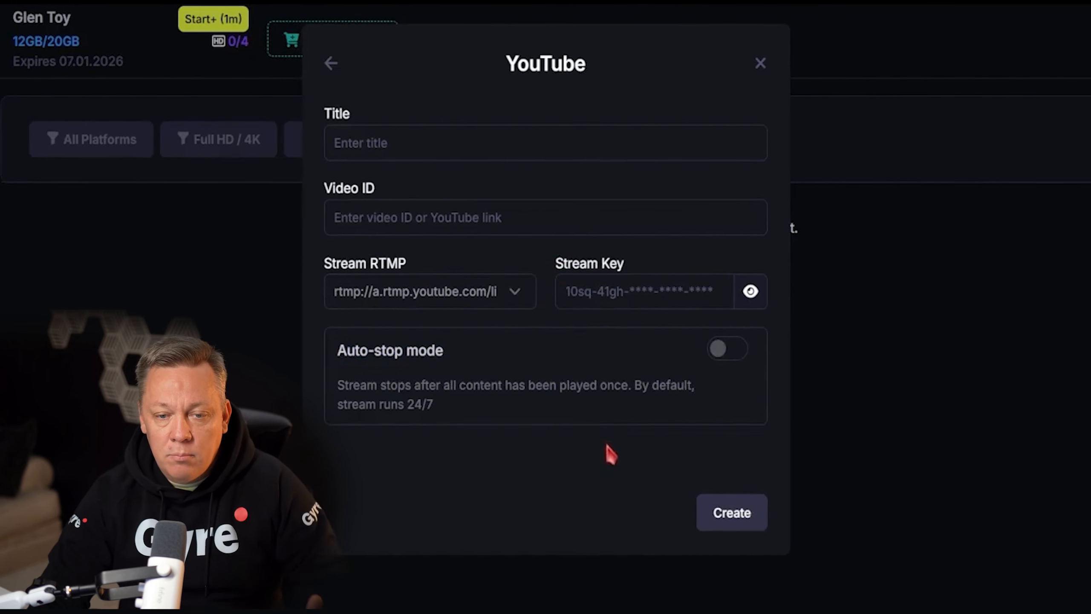
click(726, 349)
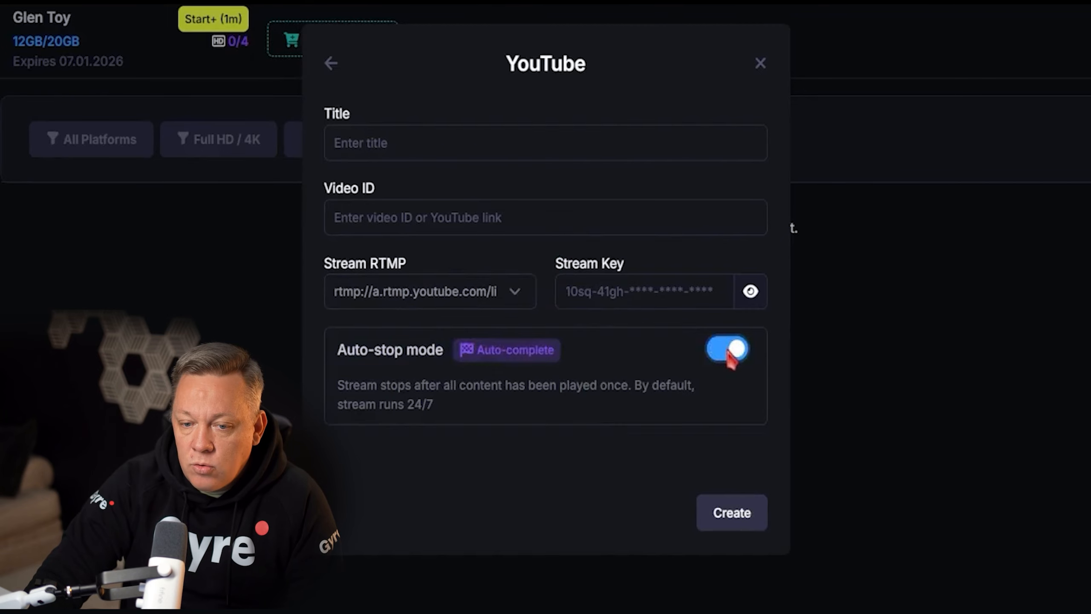
click(727, 352)
Create the YouTube stream with title Test, video ID 123 and the stream key filled in.
click(420, 135)
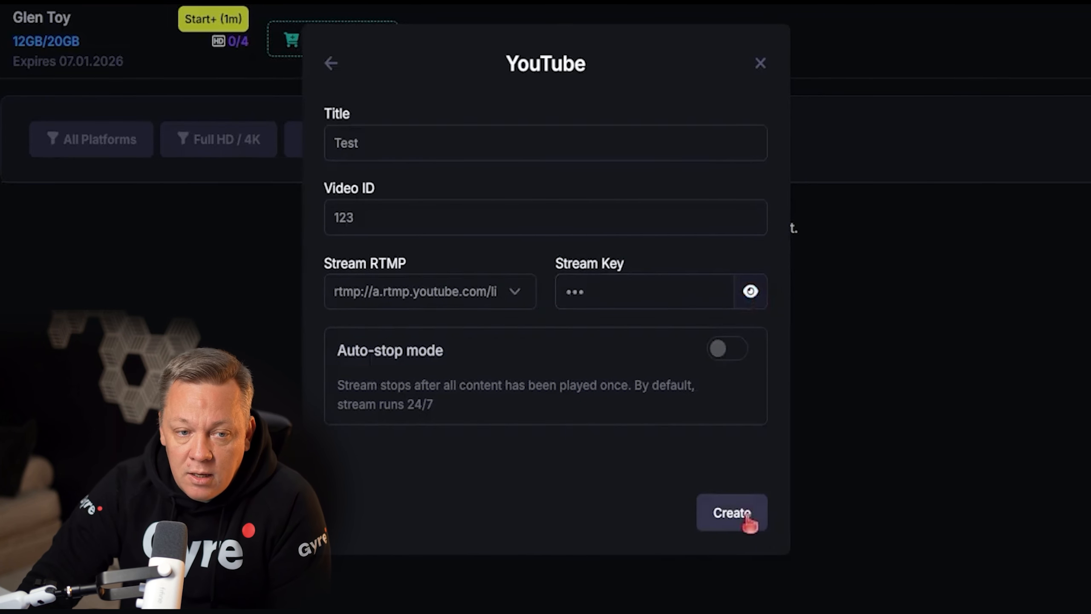
click(747, 514)
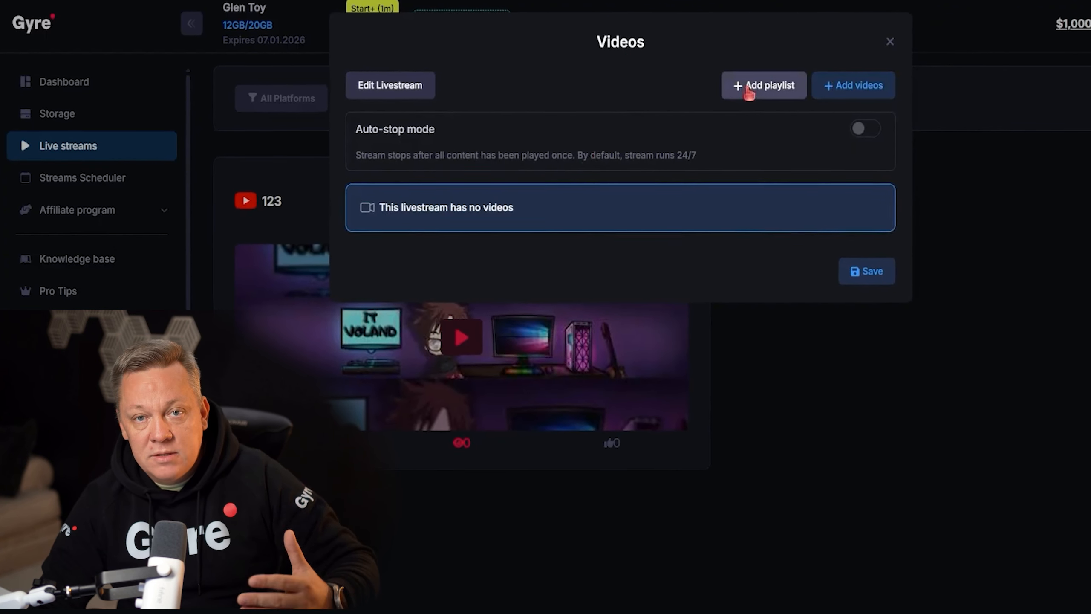
Choose to add videos to the new livestream and select gyrelogo4k from storage.
click(823, 84)
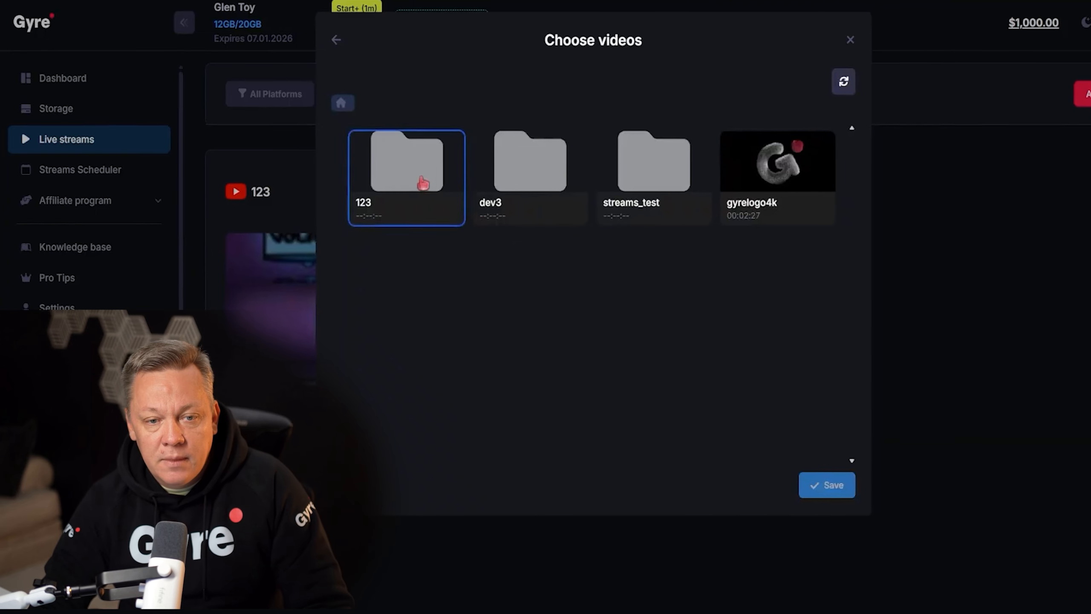
click(769, 176)
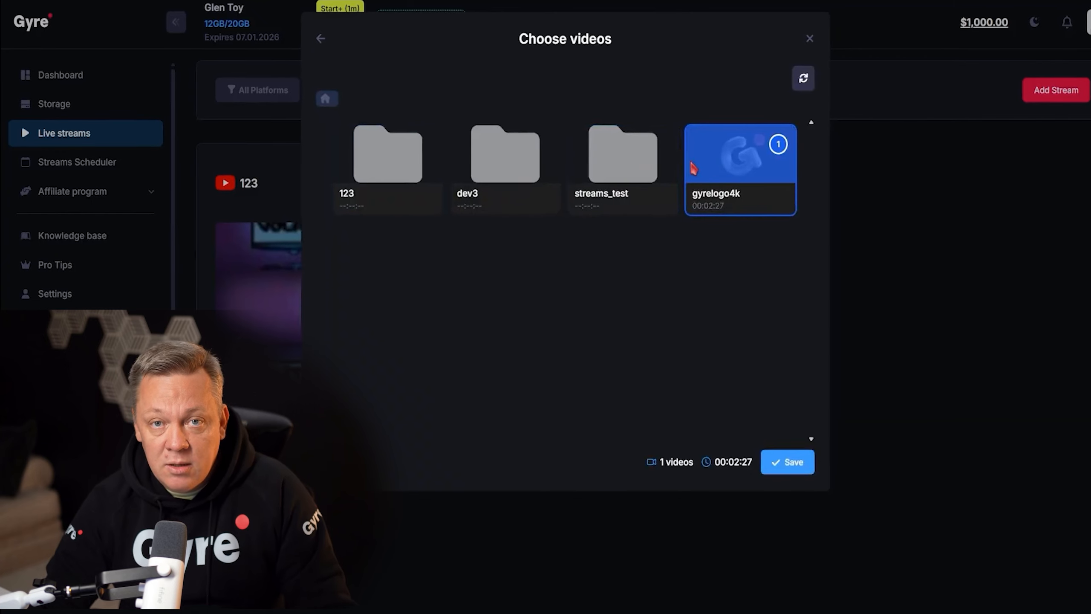
drag(653, 460, 727, 450)
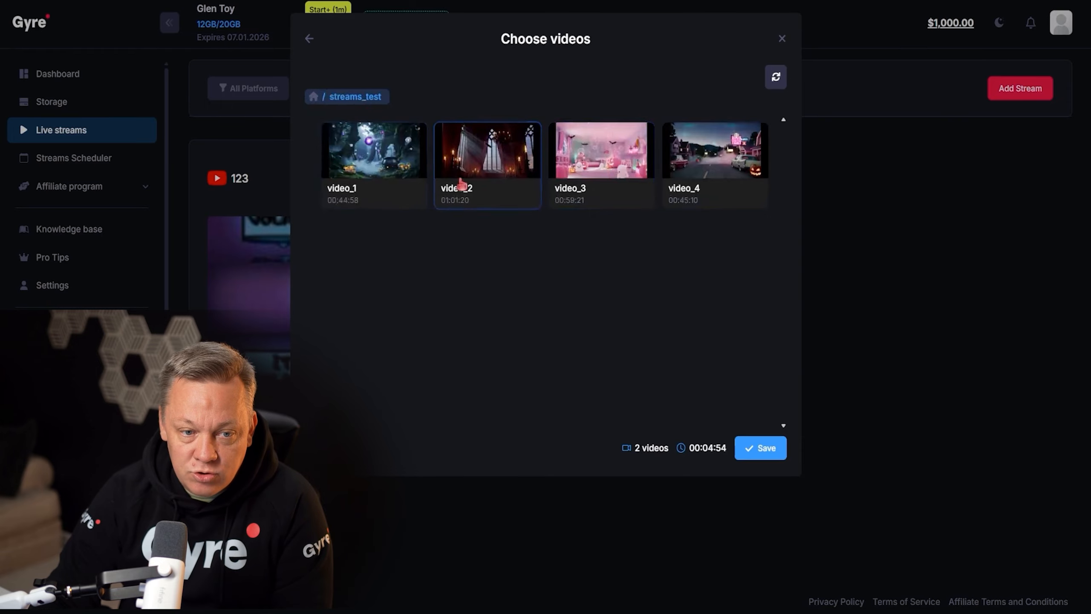
Select video_2, video_1, video_4 and video_3 in the streams_test folder and save the video selection.
click(477, 171)
click(374, 155)
click(715, 155)
click(601, 154)
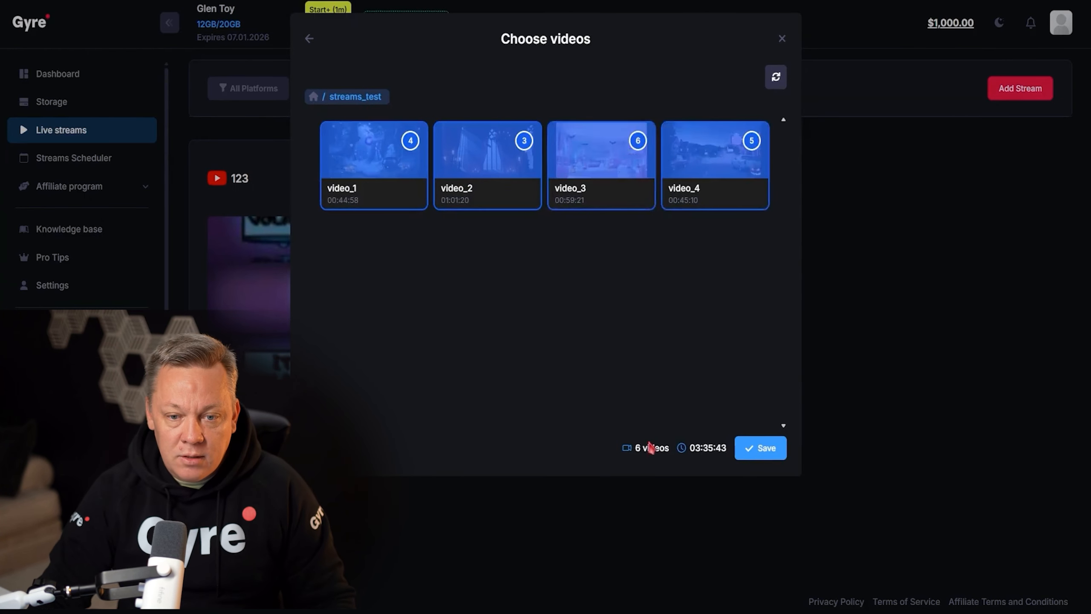
drag(634, 455, 671, 469)
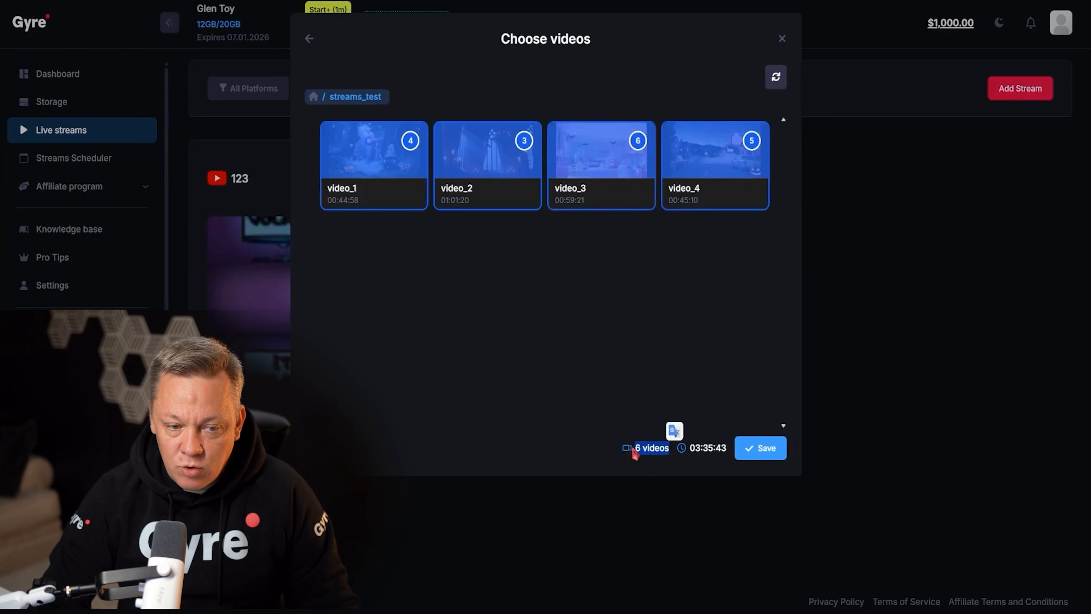
double_click(693, 447)
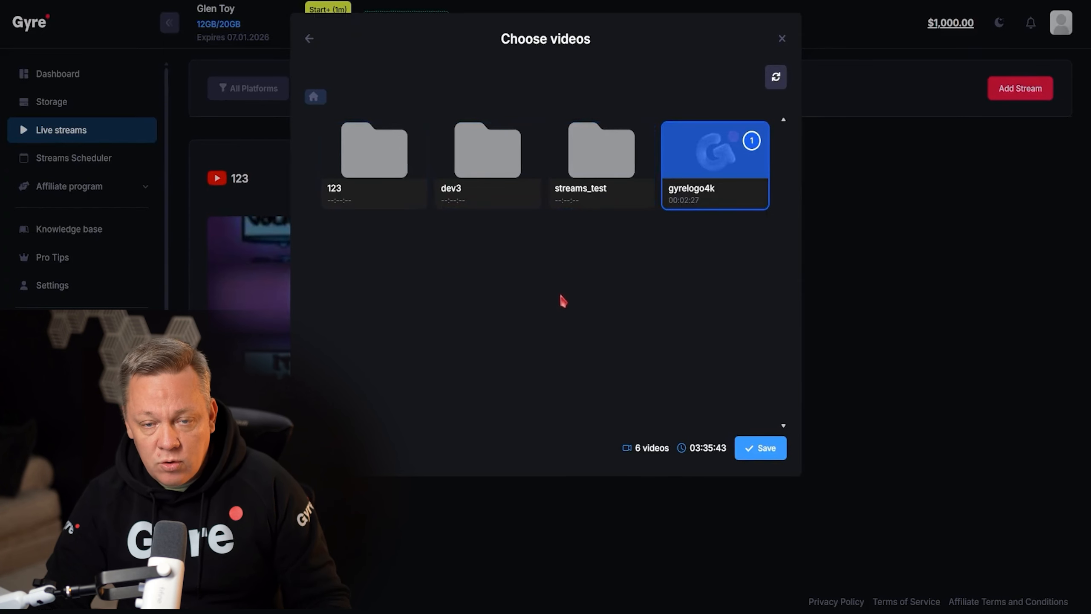
click(769, 443)
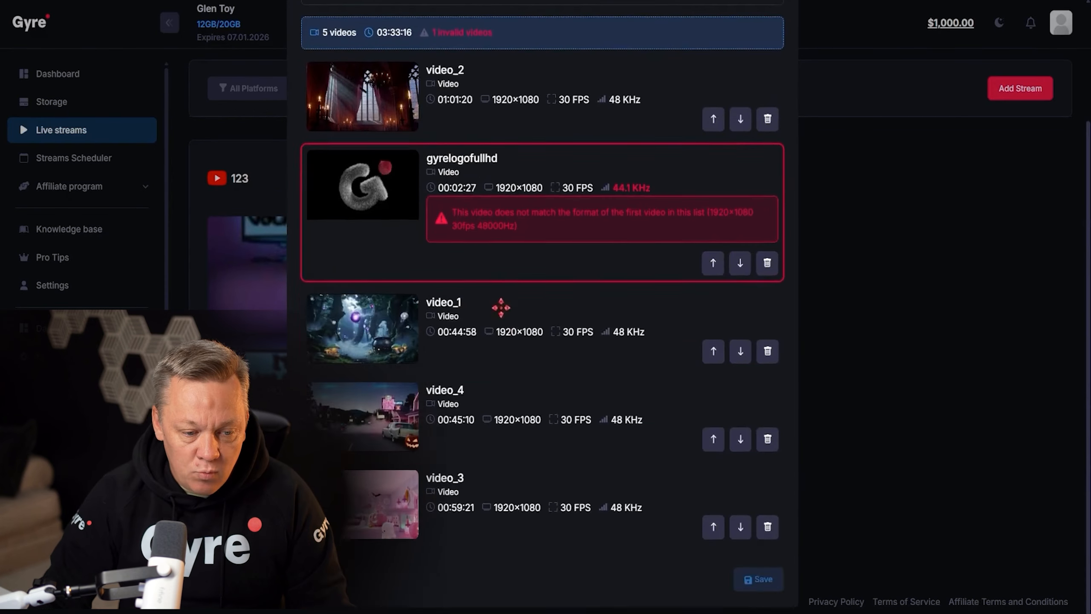
Remove the invalid gyrelogofullhd video from the livestream's list and save the remaining videos.
scroll(541, 301, up, 2)
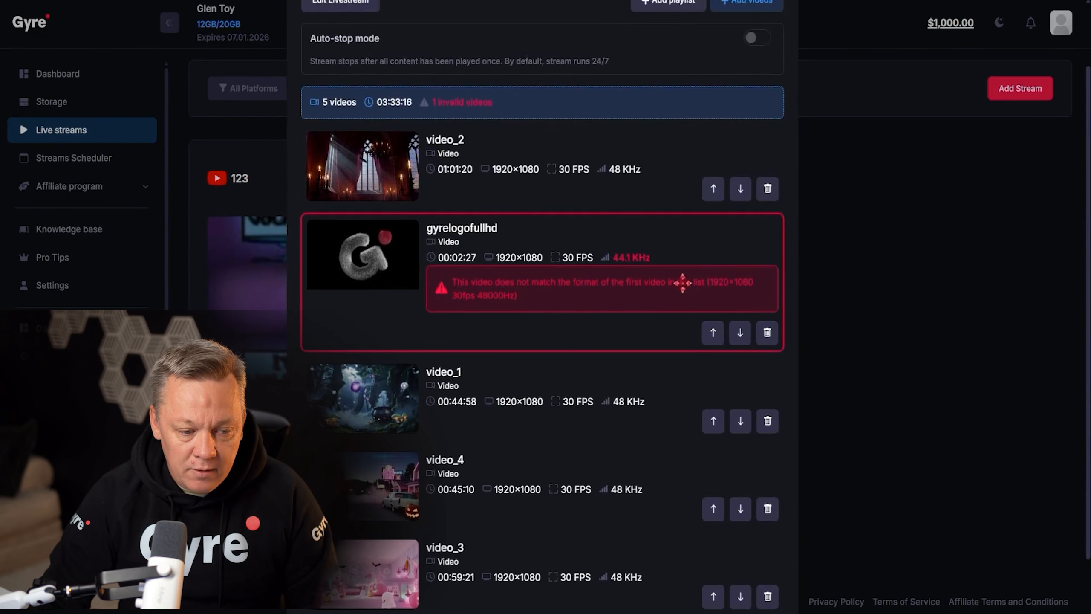
click(767, 332)
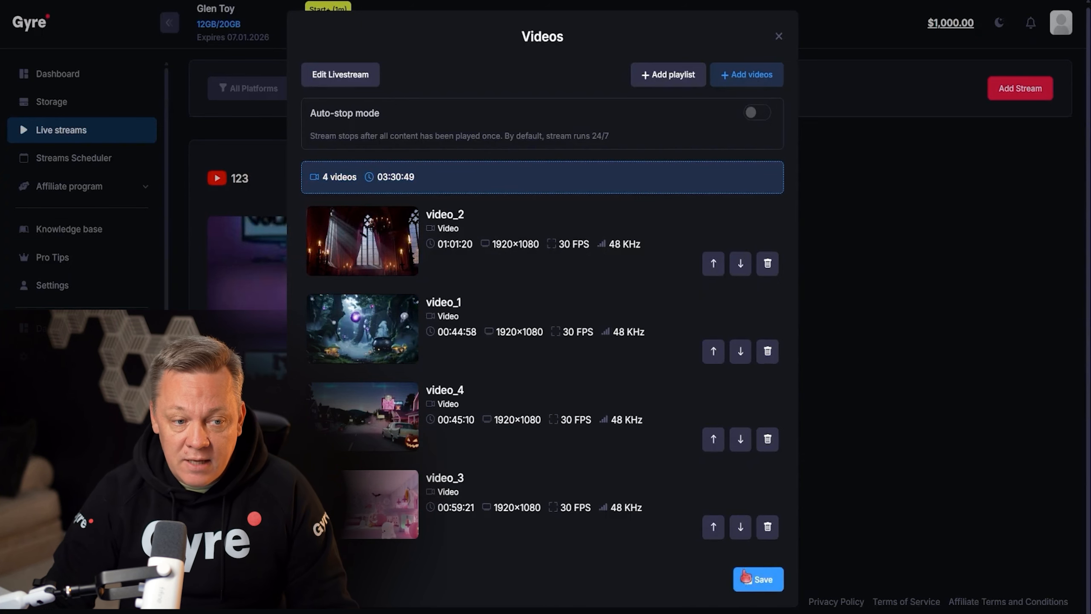
click(756, 581)
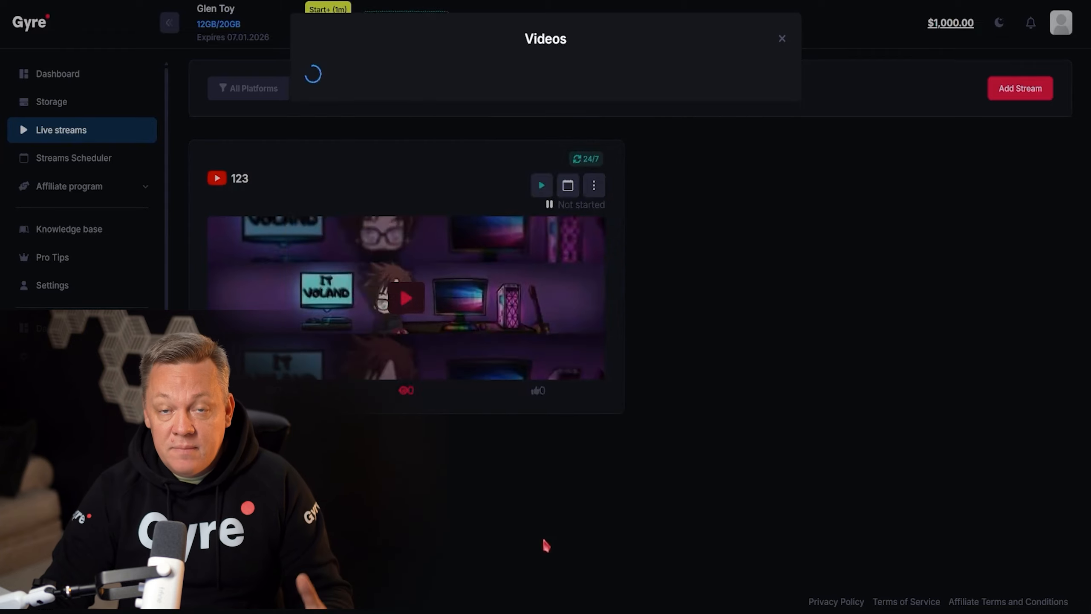
click(544, 370)
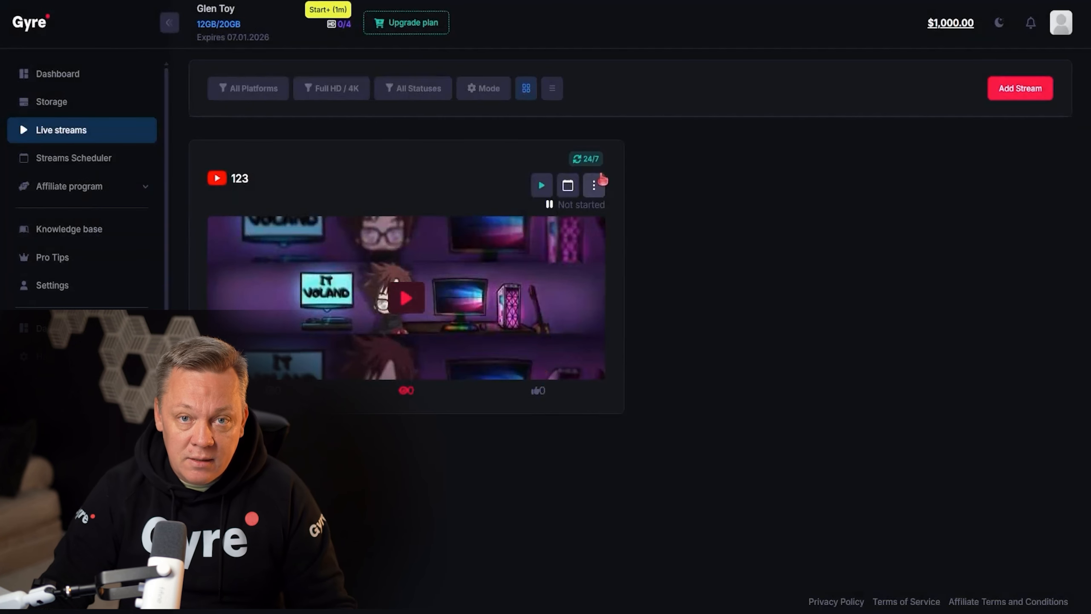
Duplicate the 123 livestream.
click(595, 186)
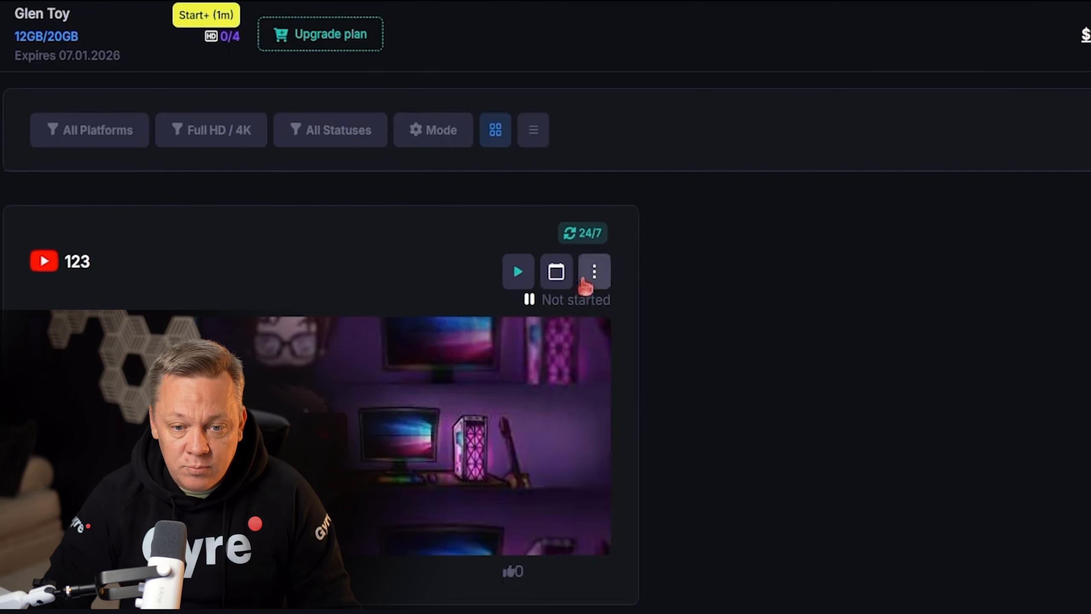
click(594, 274)
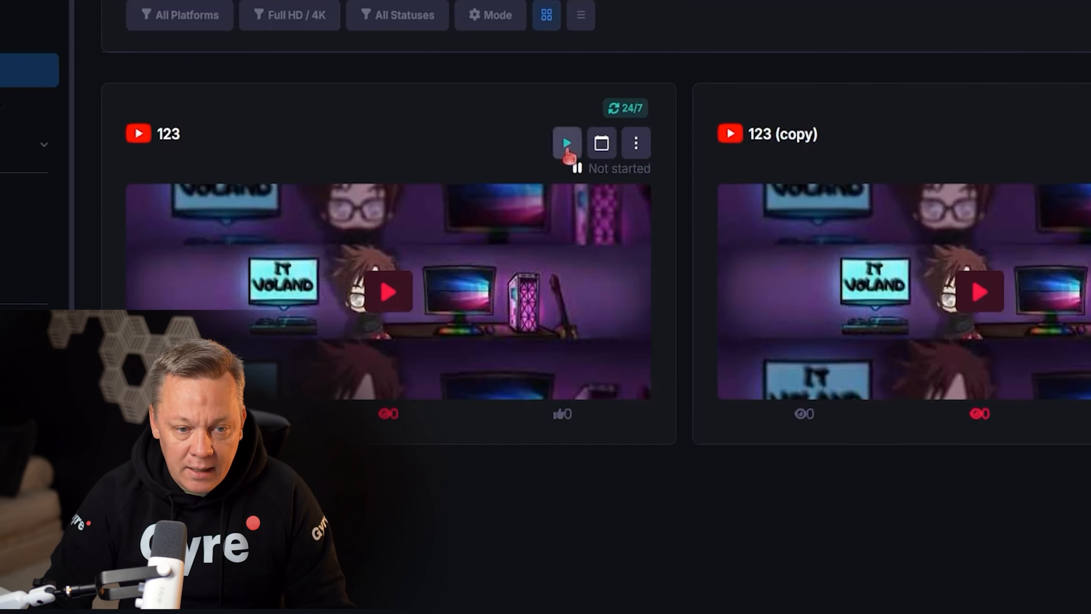
Start the original 123 livestream and confirm the launch.
click(567, 144)
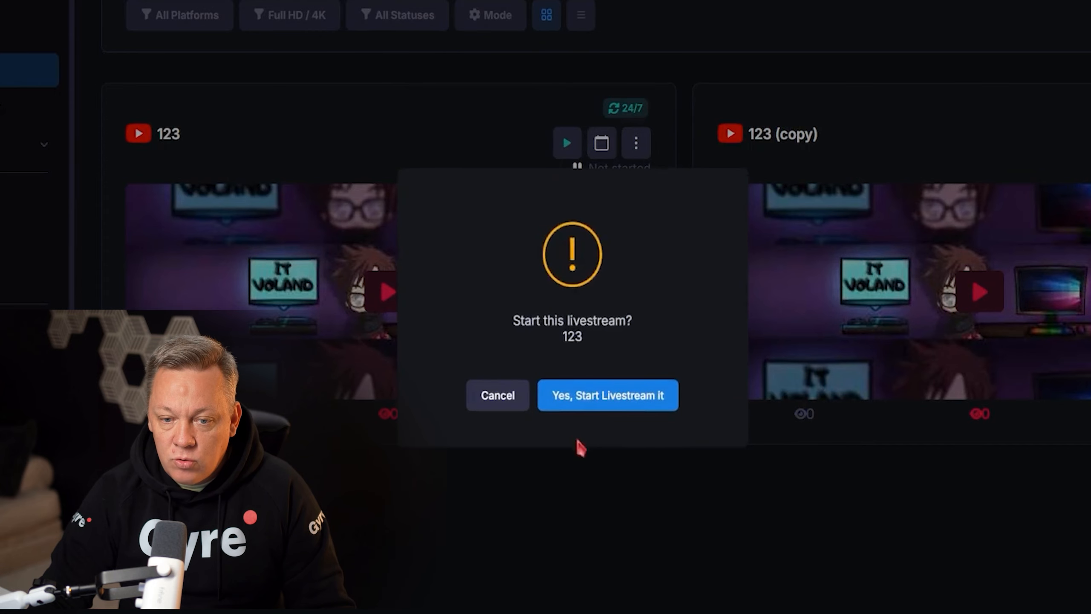
click(599, 398)
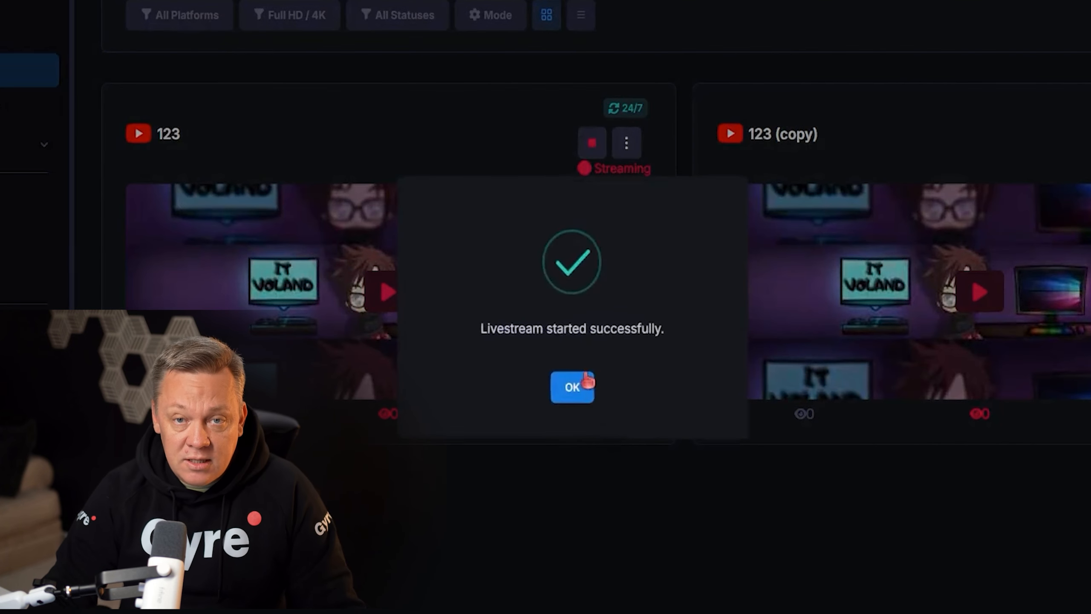
click(580, 388)
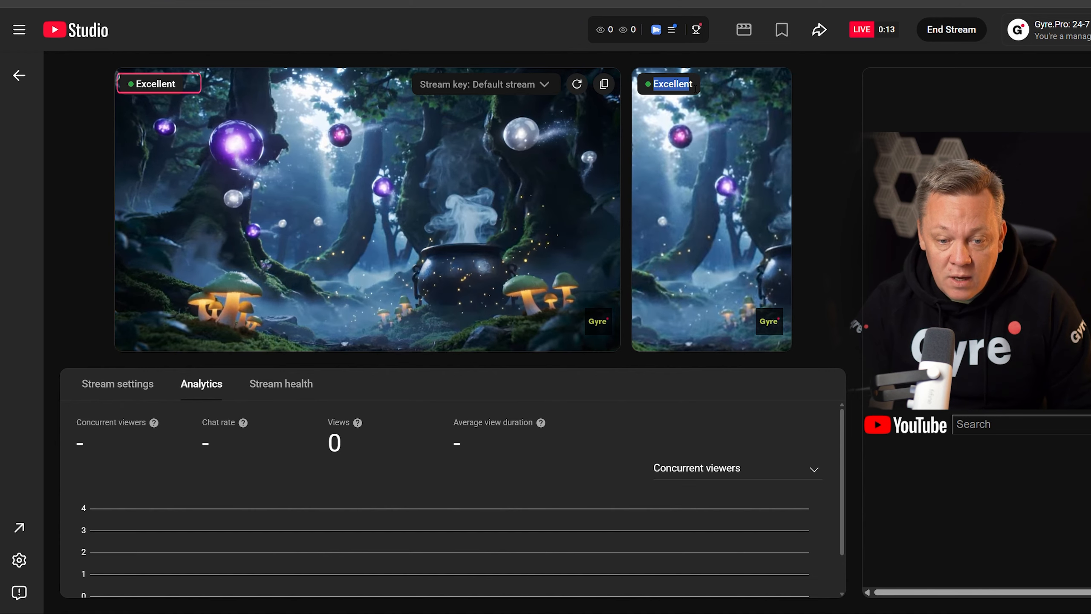
In YouTube Studio, check the quality status of the horizontal and vertical previews and the stream health.
drag(695, 89, 698, 88)
click(698, 89)
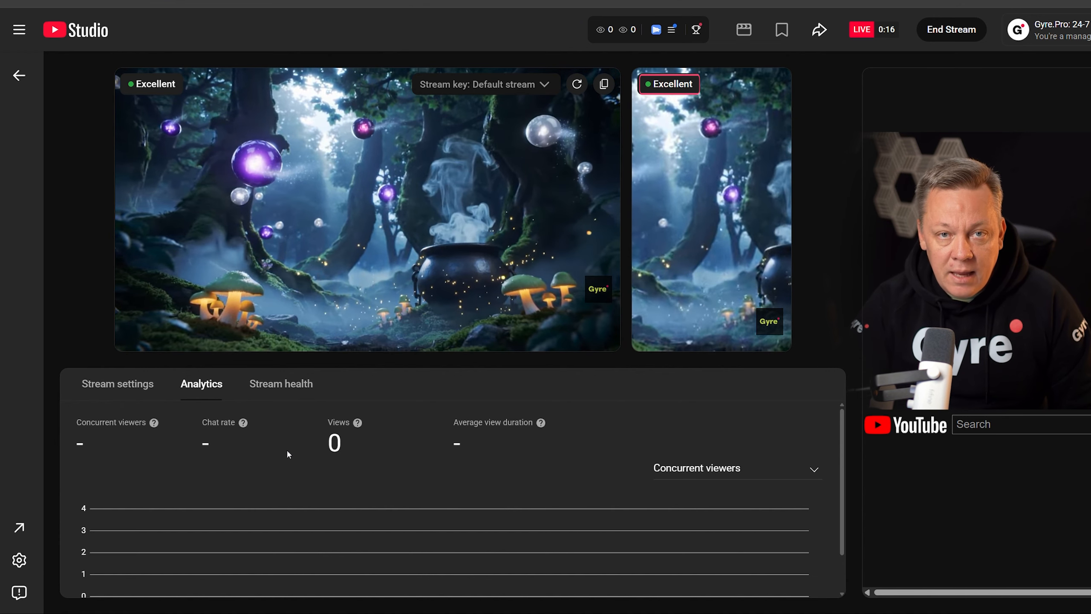
click(272, 384)
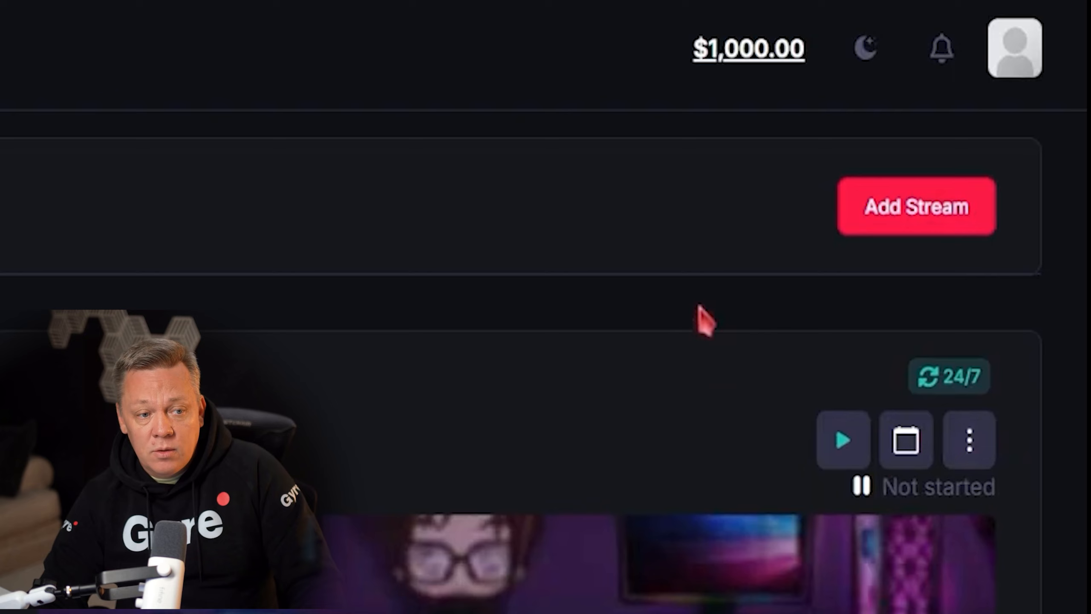
Back in Gyre, add a YouTube stream through Connect with YouTube and choose the IT VOLAND channel.
click(913, 214)
click(249, 125)
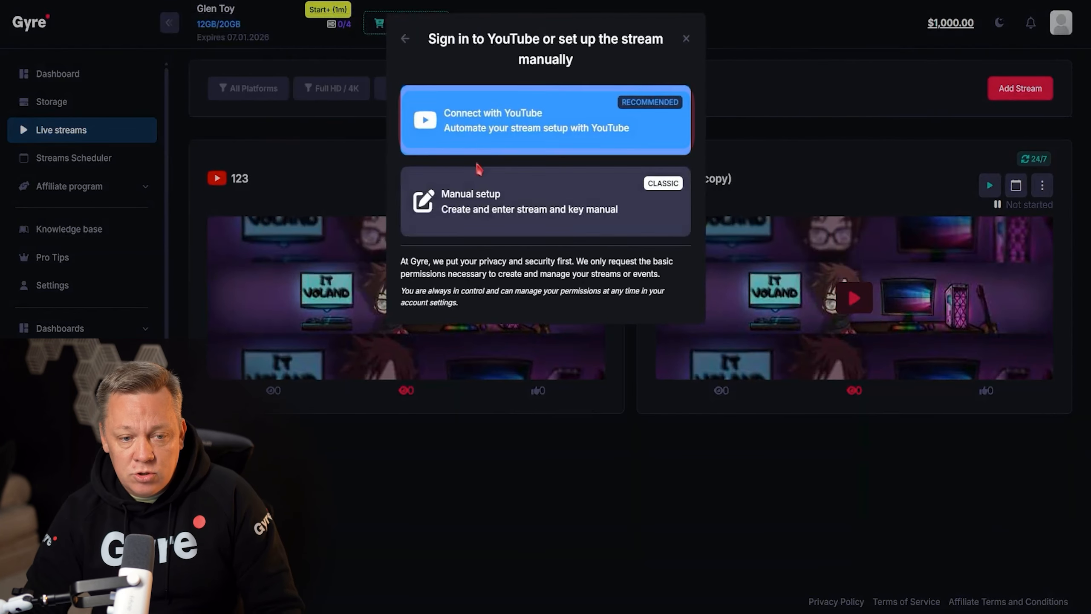
click(498, 120)
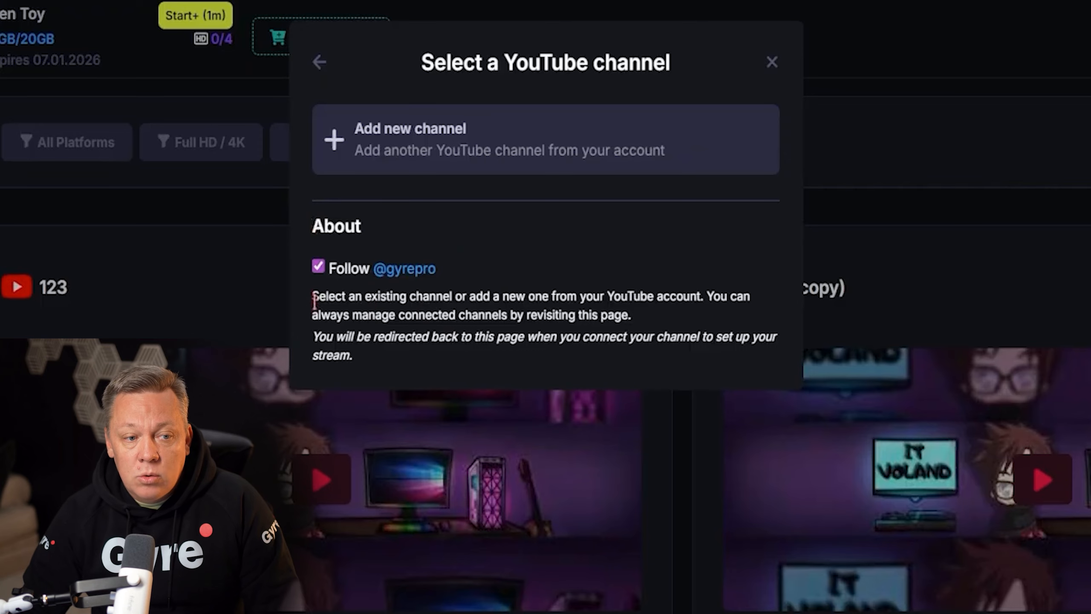
drag(313, 296, 632, 316)
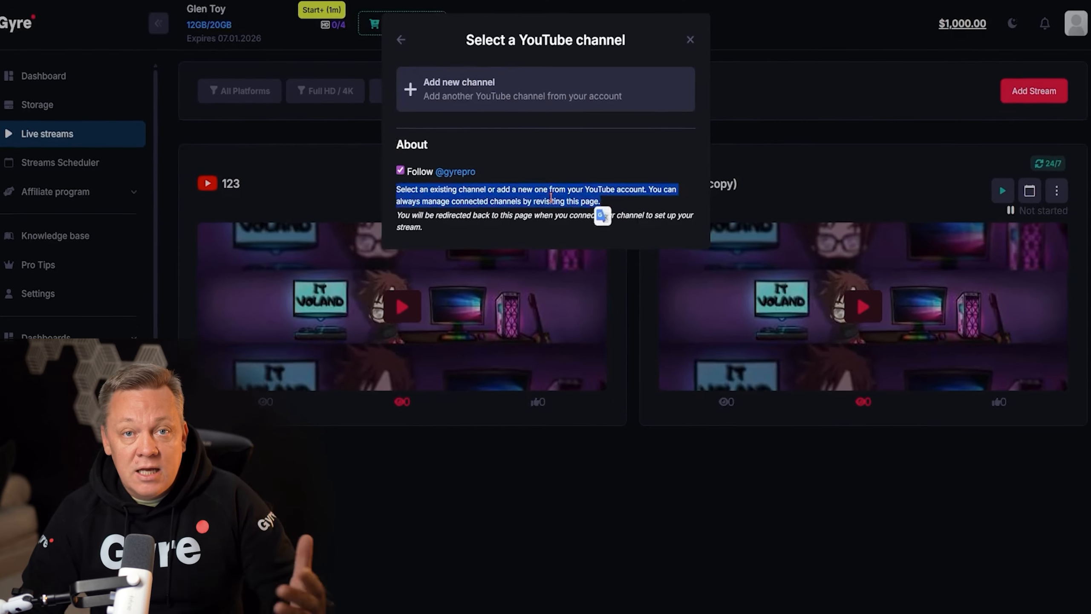
click(514, 263)
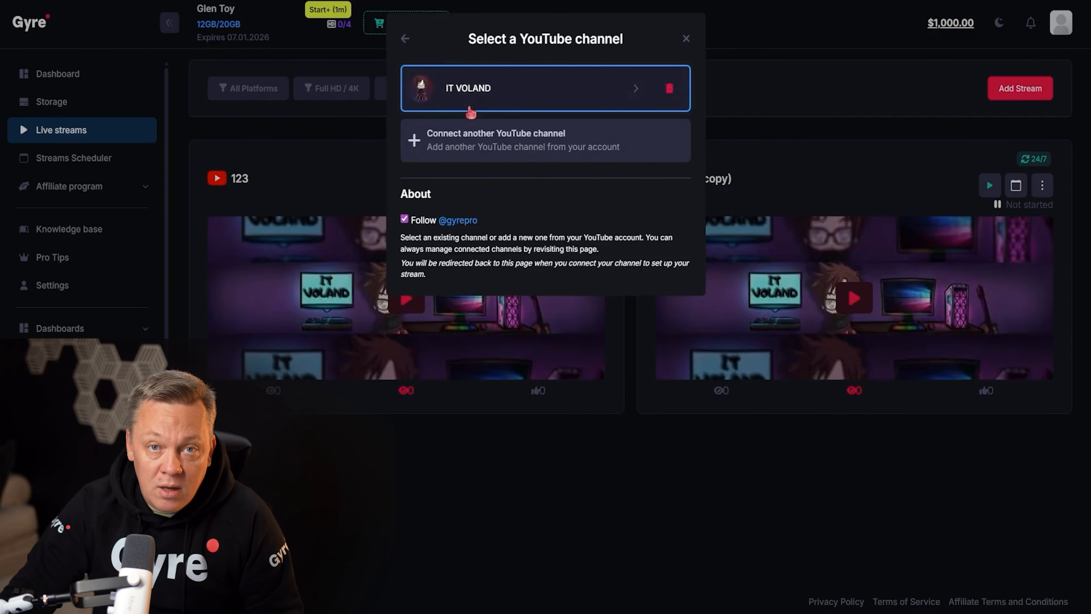
click(552, 98)
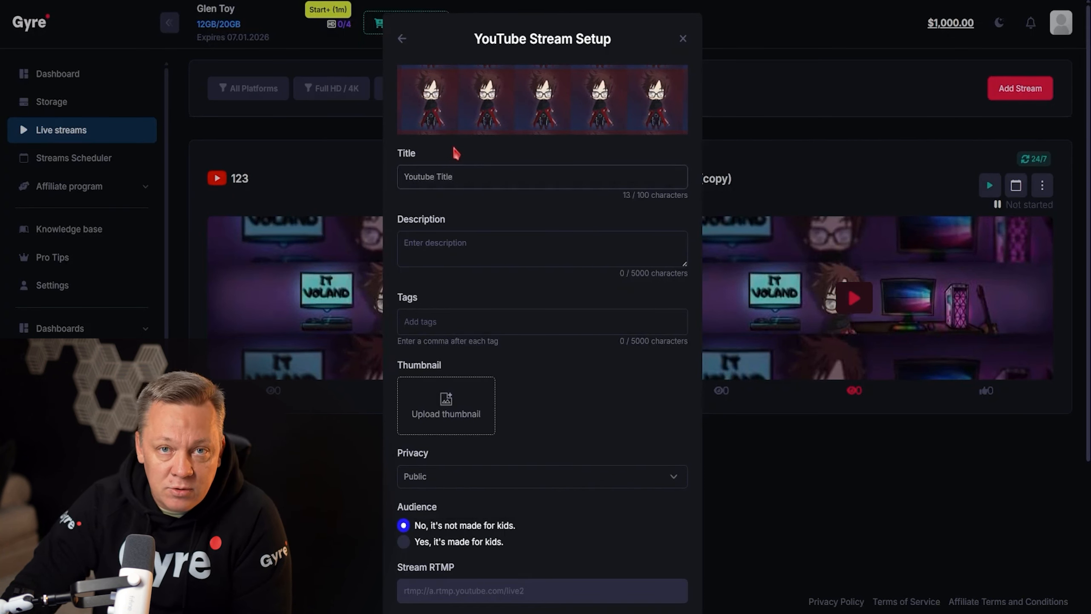
Fill in the stream's description as "Youtube Description", reusing the title text.
key(ctrl+a)
key(ctrl+c)
click(456, 249)
key(ctrl+v)
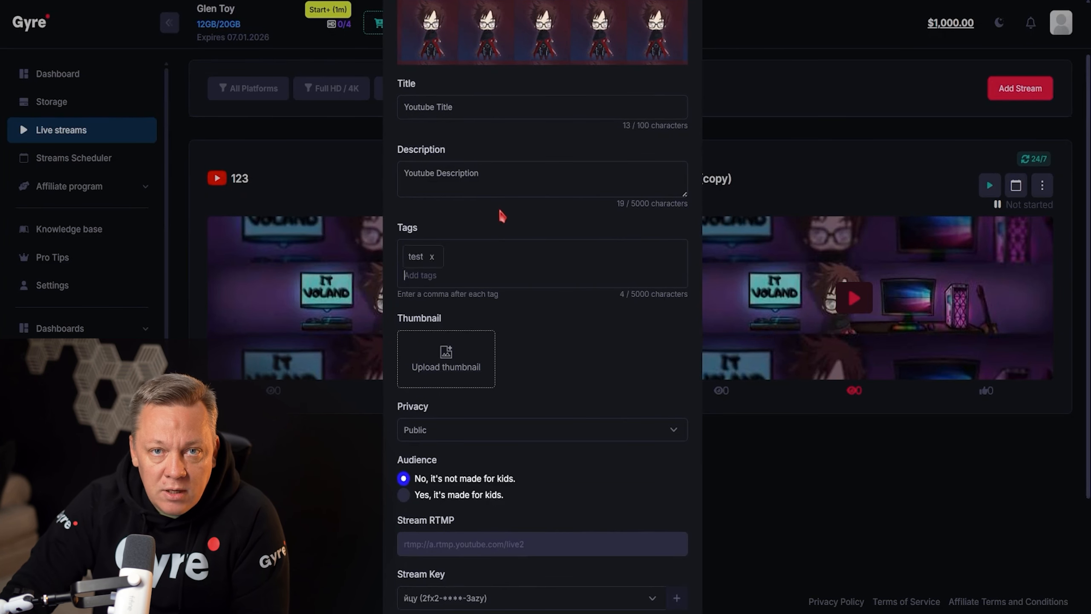
Add the tags test, gyre, pro, youtube, it, voland and demo to the stream.
text(, gyre, pro)
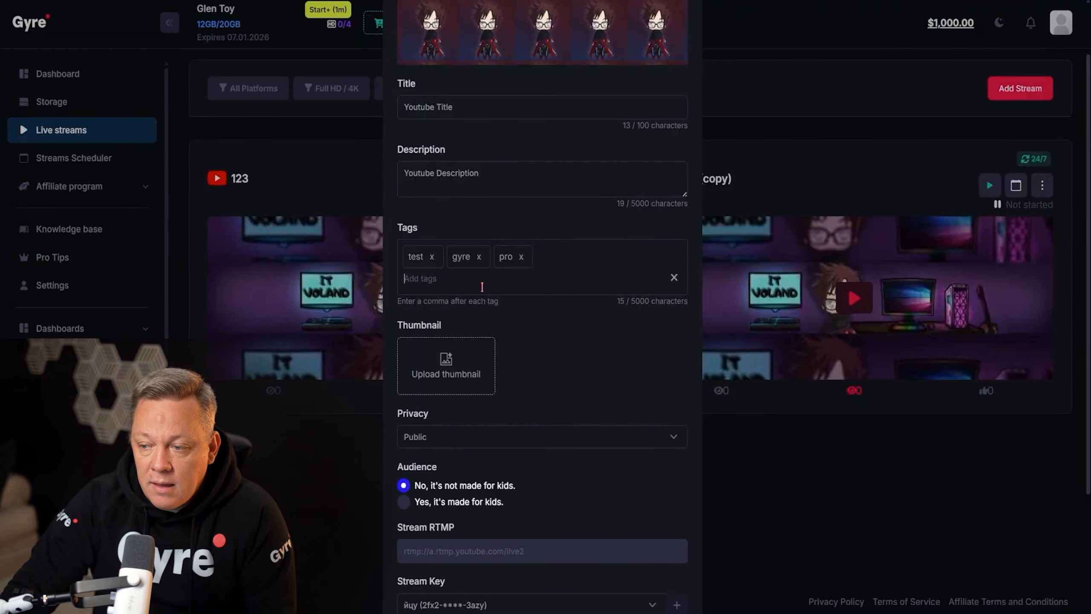
key(ctrl+v)
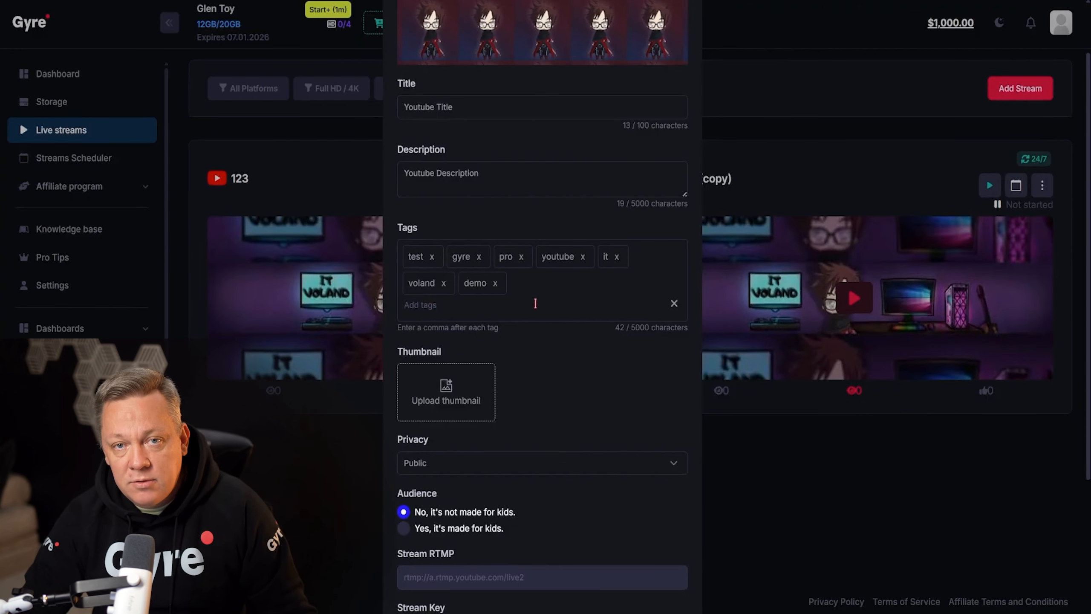
Clear the stream's tags and replace them with gyre, pro, youtube, it, voland, demo and test.
mouse_move(398, 333)
mouse_down()
mouse_move(500, 329)
mouse_move(399, 331)
mouse_up()
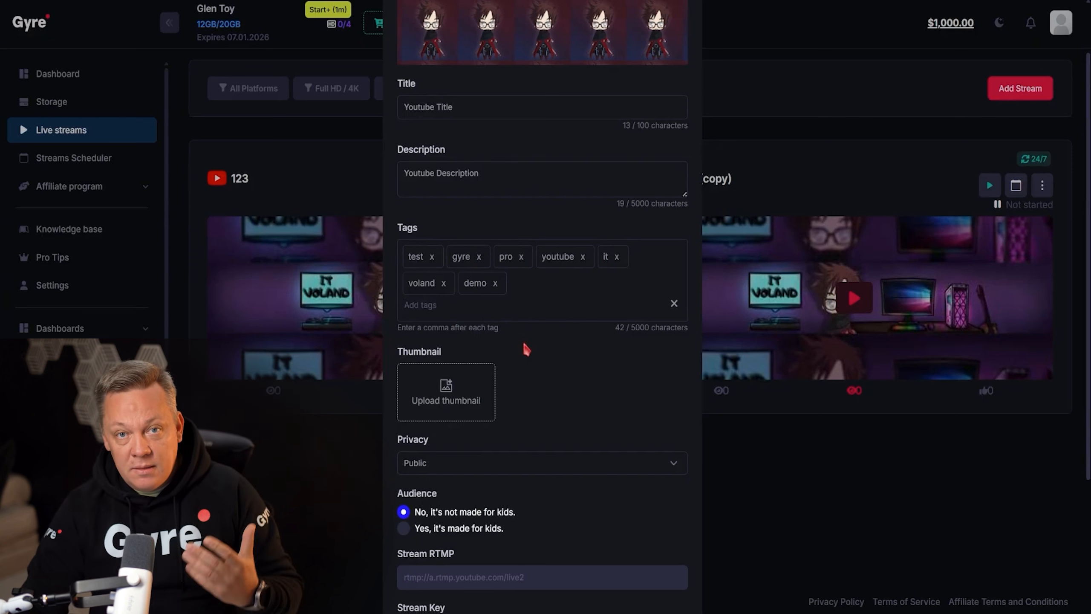
text(gy)
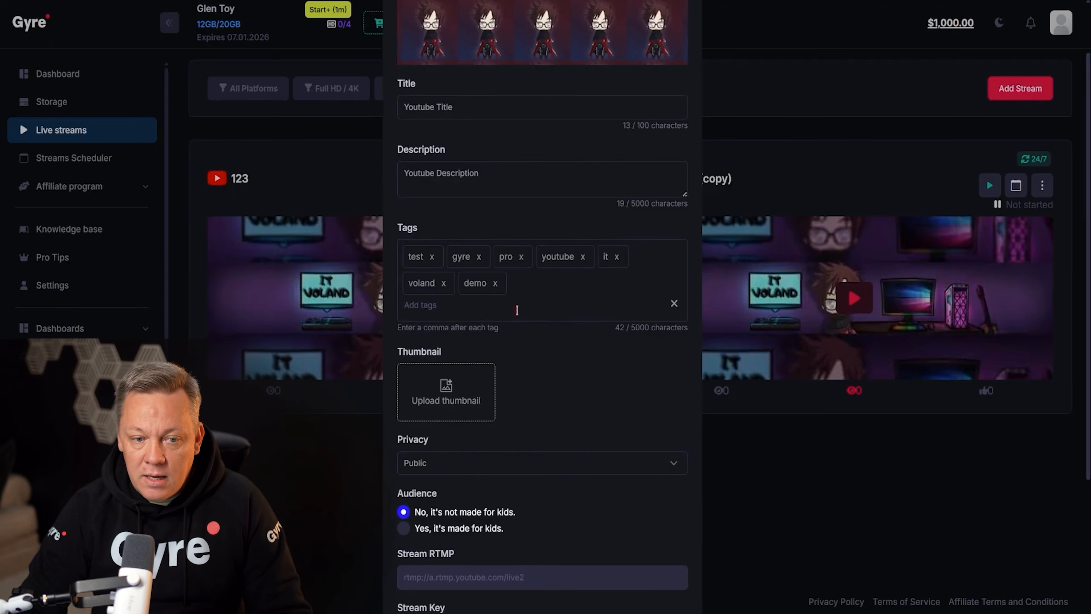
click(673, 303)
key(ctrl+v)
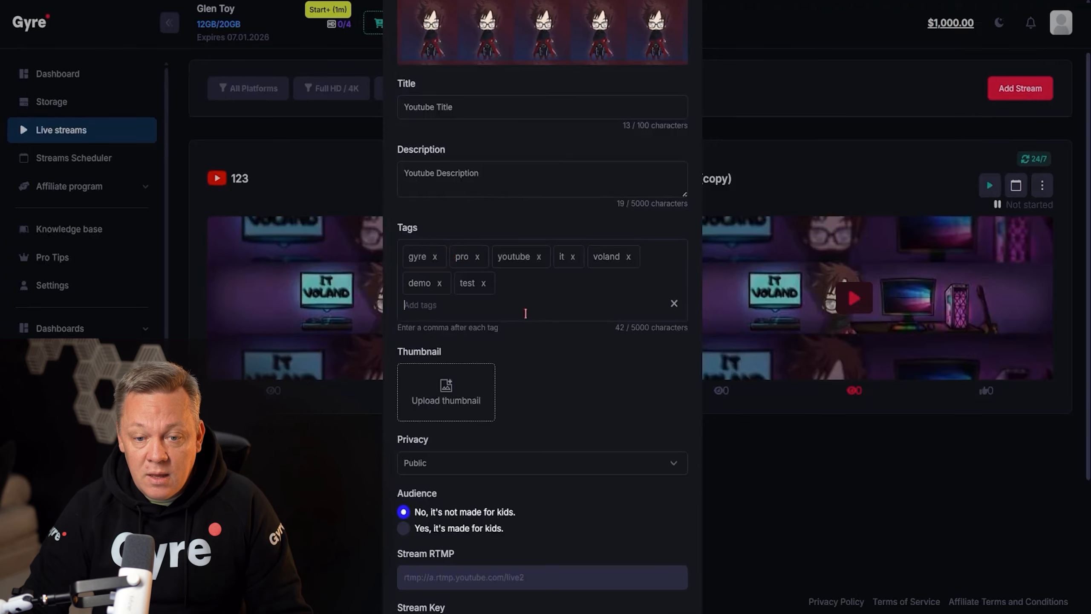
Upload the Gyre "G" logo image as the stream's thumbnail and set its privacy to Unlisted.
scroll(516, 313, down, 5)
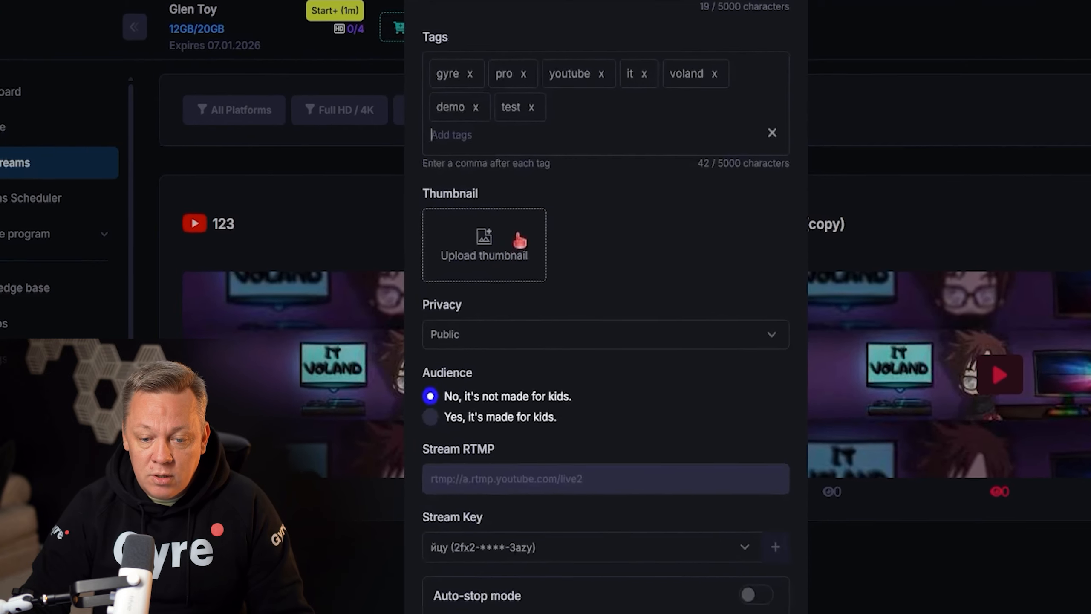
click(552, 261)
double_click(185, 51)
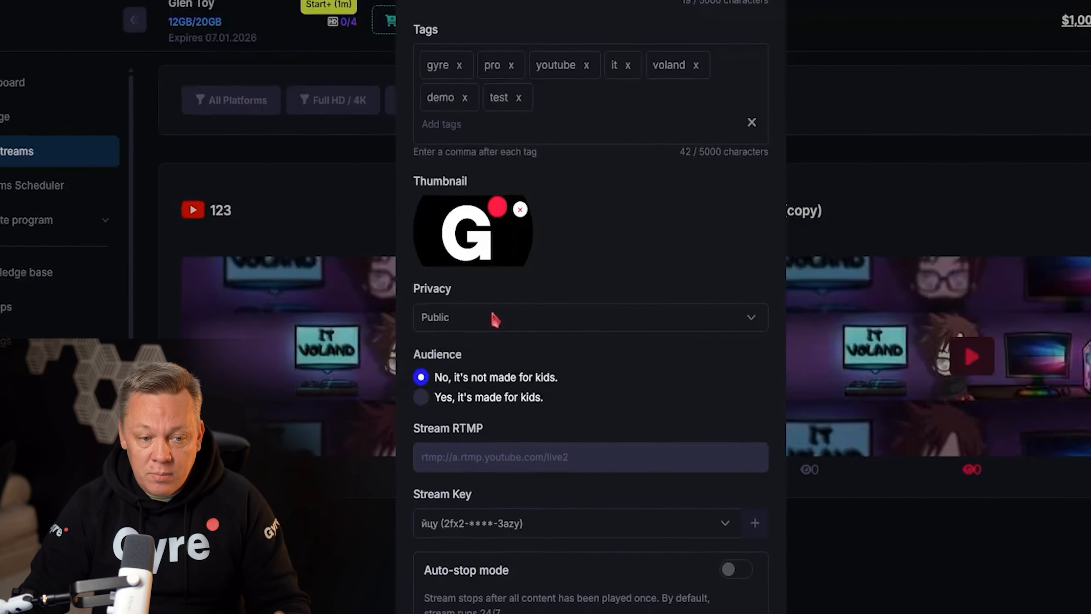
click(507, 335)
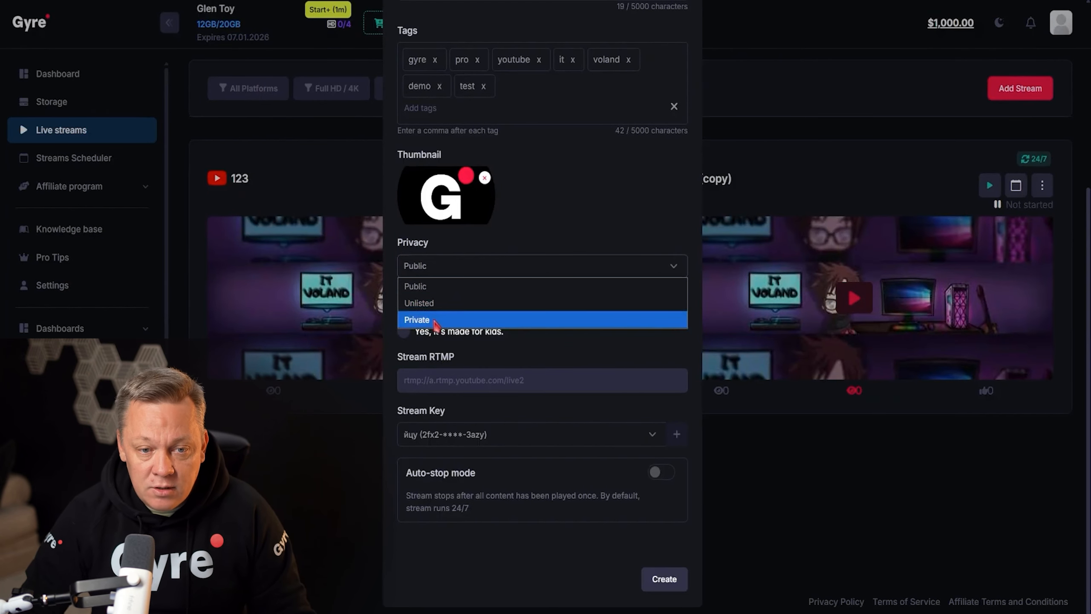
click(442, 303)
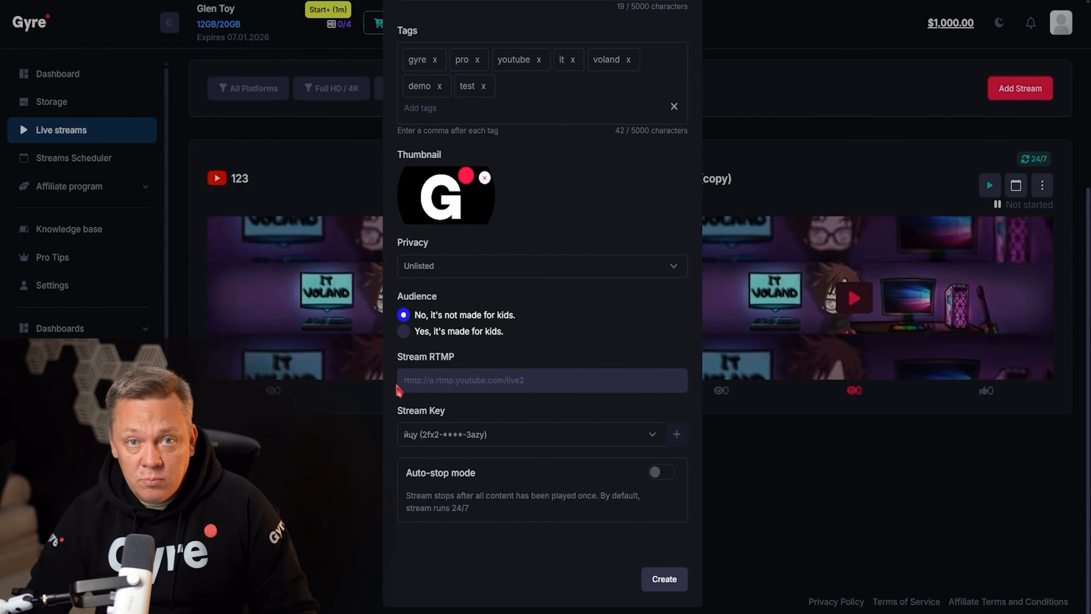
Look through the existing stream keys and choose Stream 1 as the stream's key.
drag(405, 386, 606, 400)
click(560, 411)
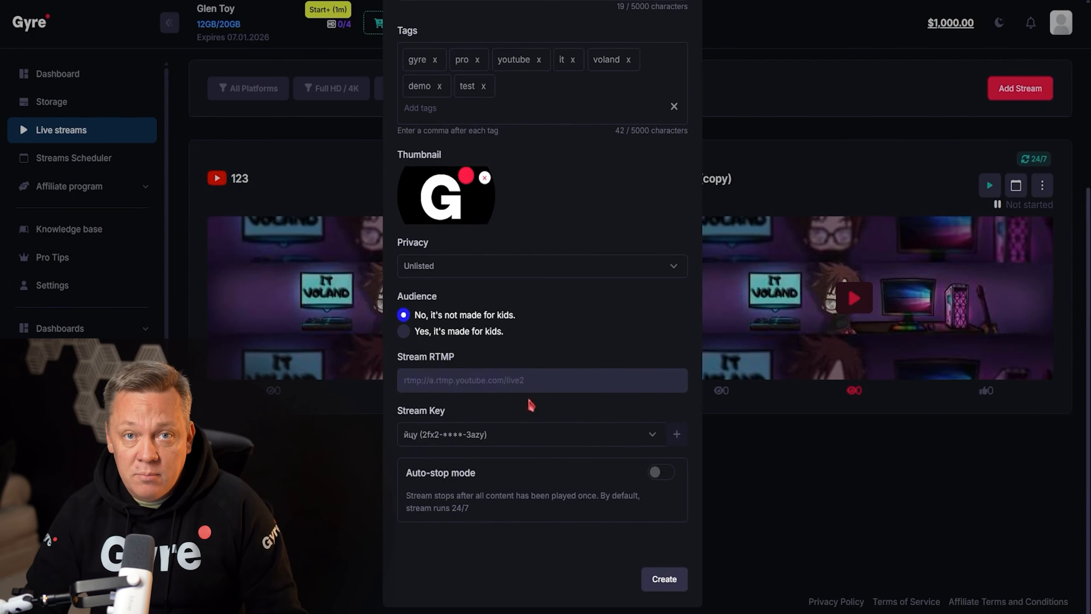
click(499, 435)
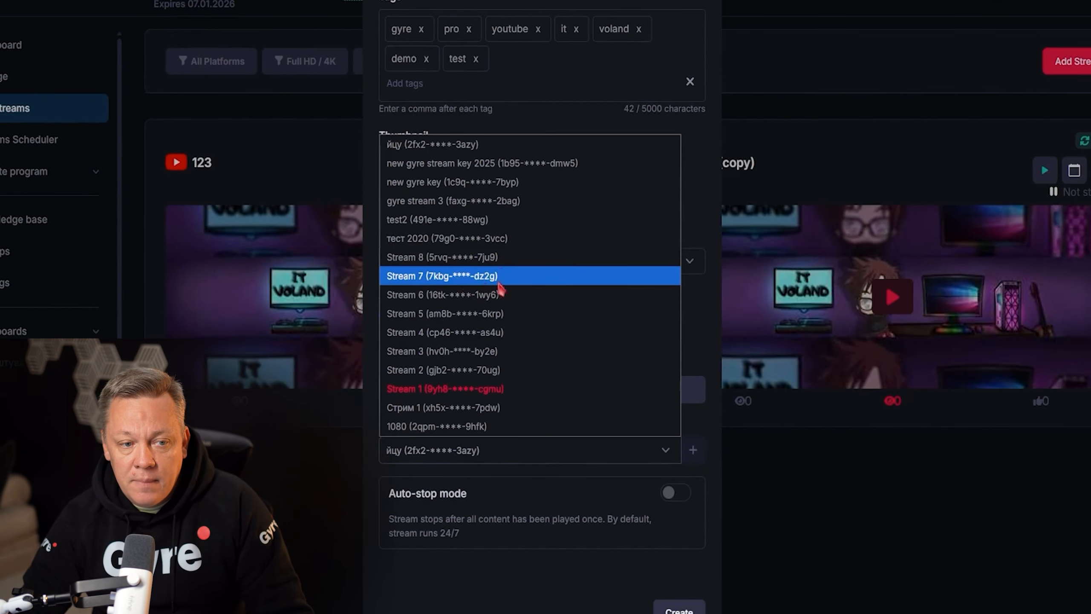
key(Escape)
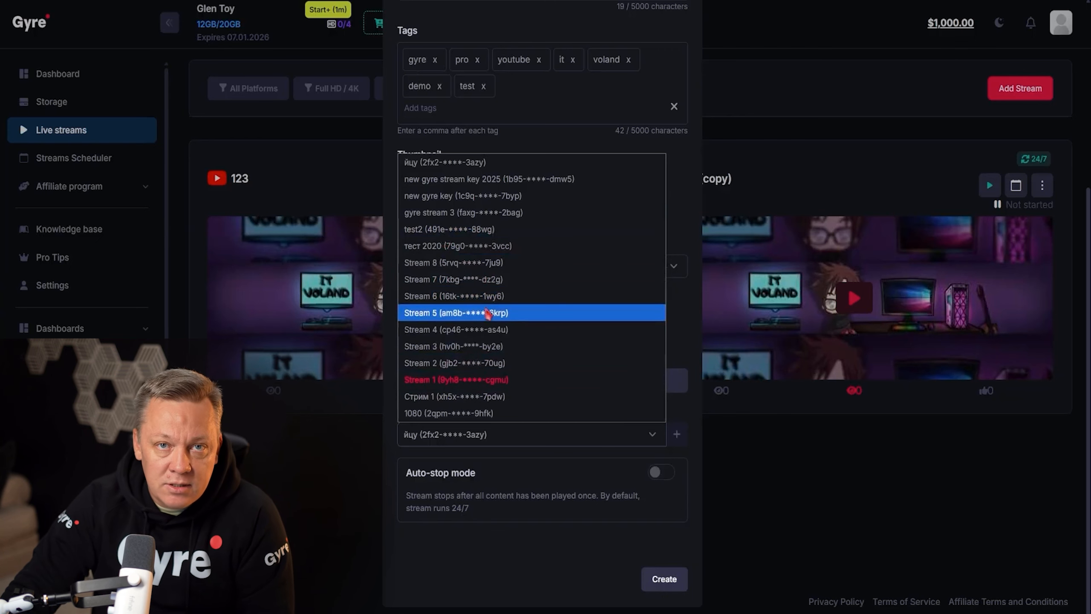
click(468, 379)
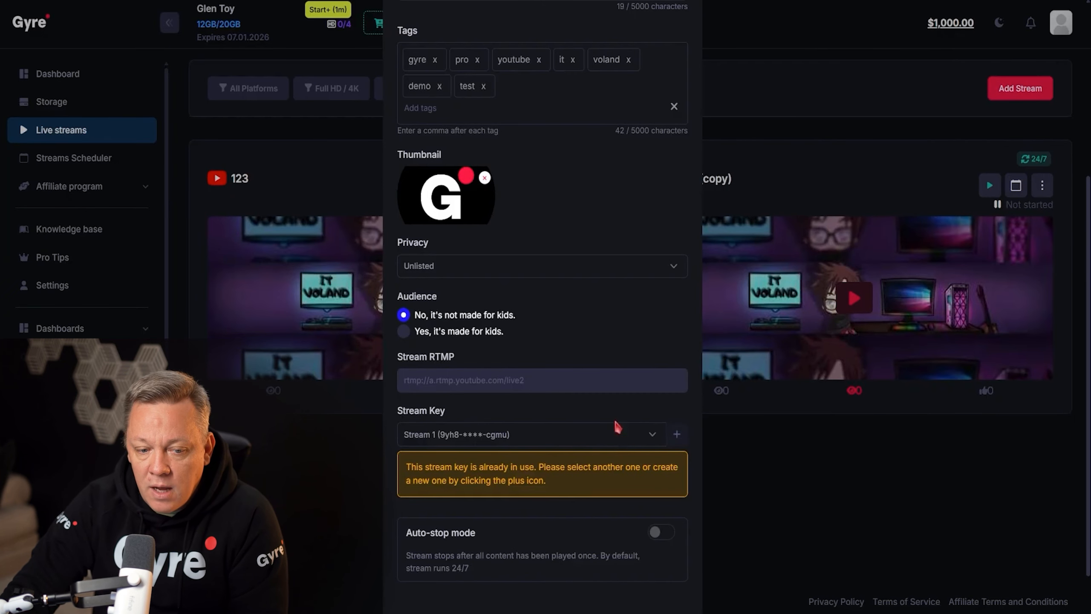
Create a new RTMP key named "Test new key 2025" and select it as the stream key.
click(672, 436)
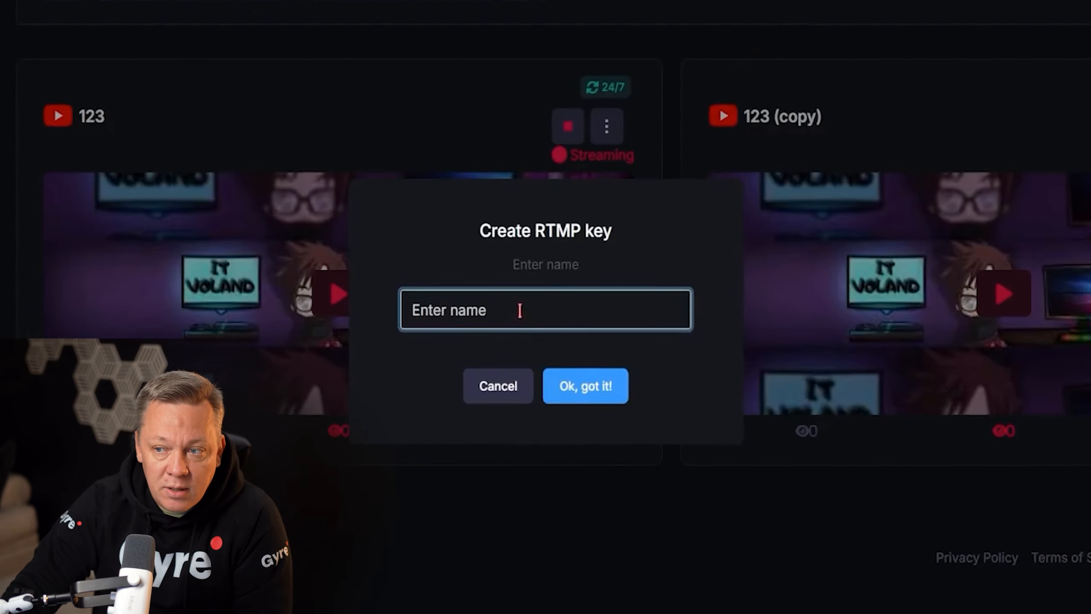
text(Tes)
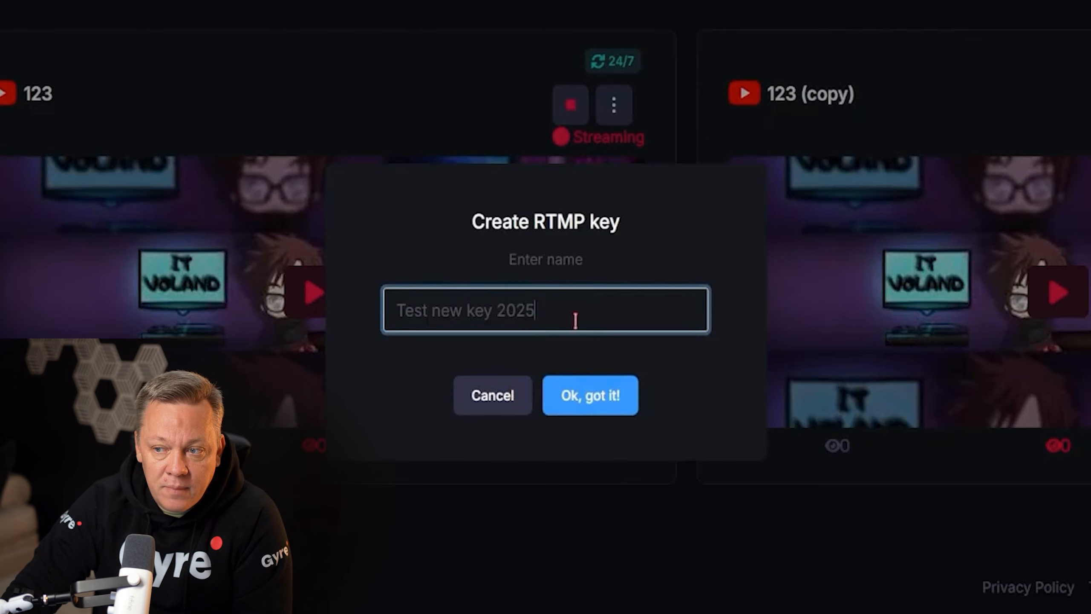
text(t new key 2025)
click(597, 396)
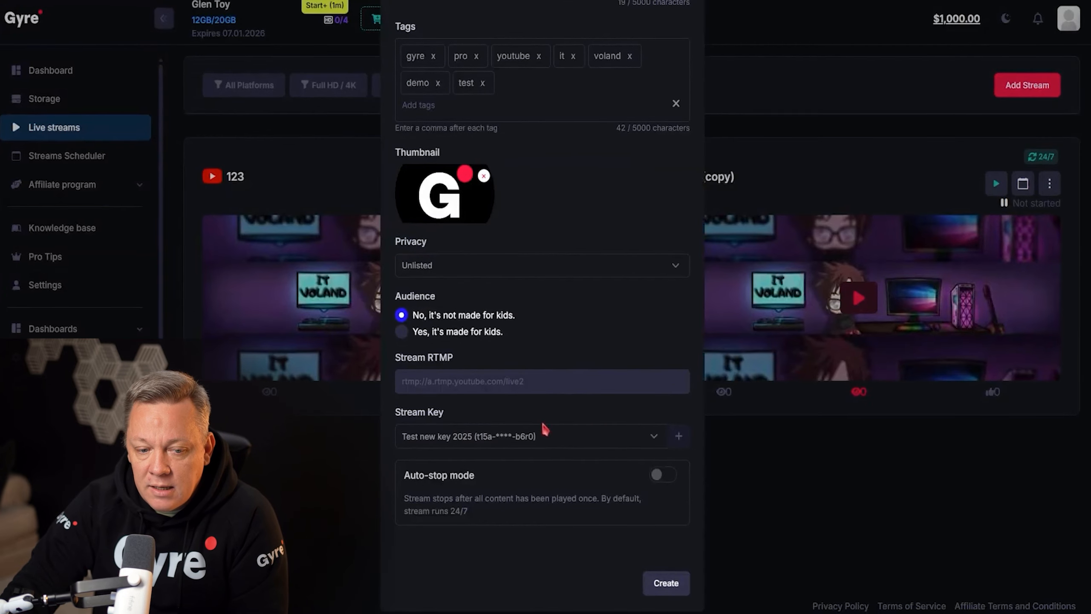
click(435, 443)
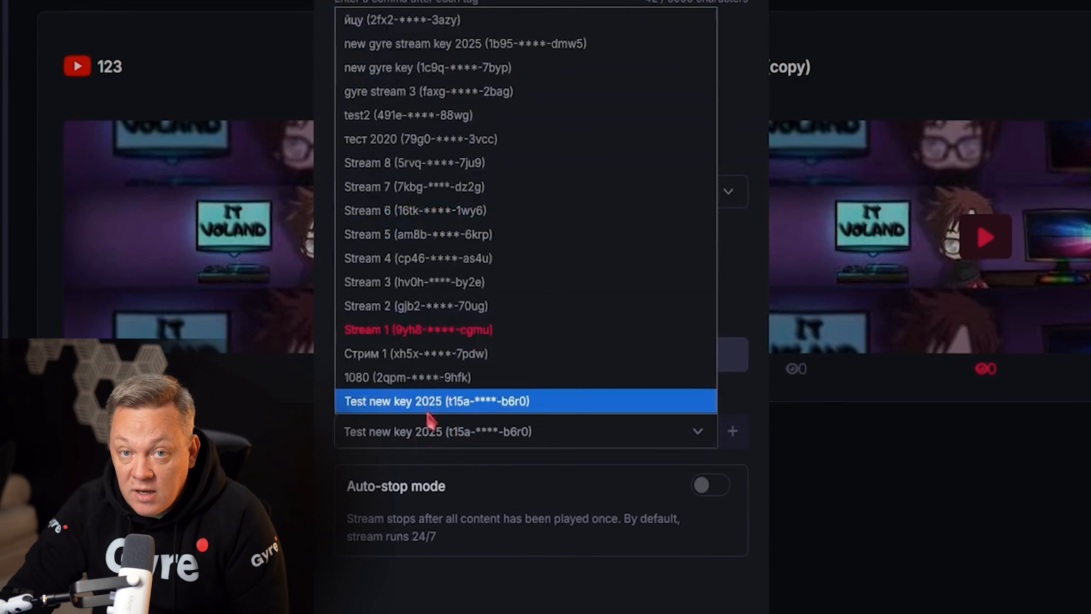
click(429, 404)
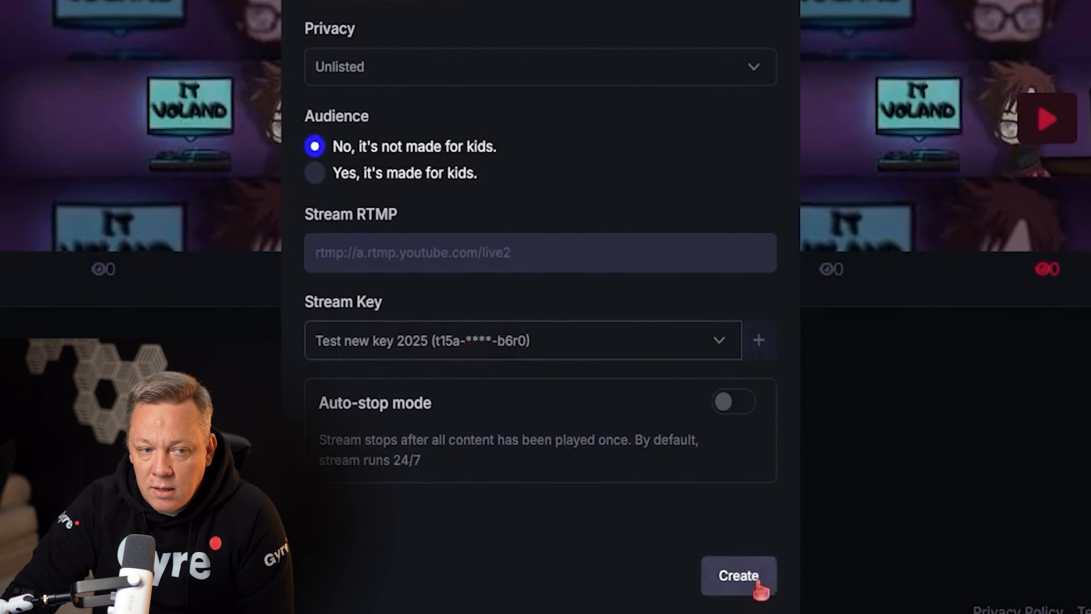
Create the configured stream, start the "Youtube Title" livestream and dismiss the start message.
click(749, 583)
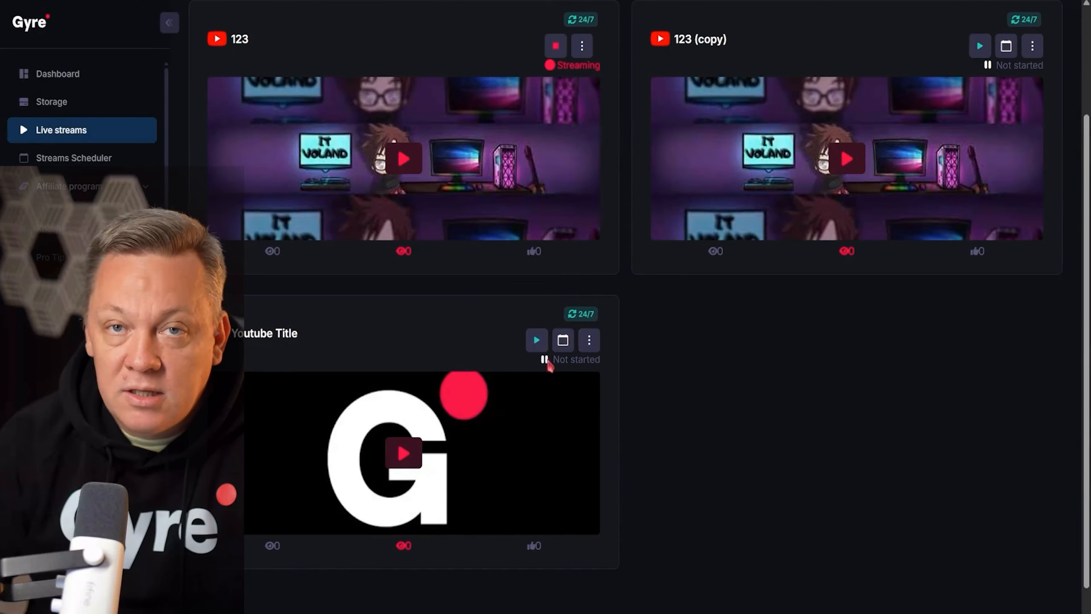
click(533, 340)
click(542, 378)
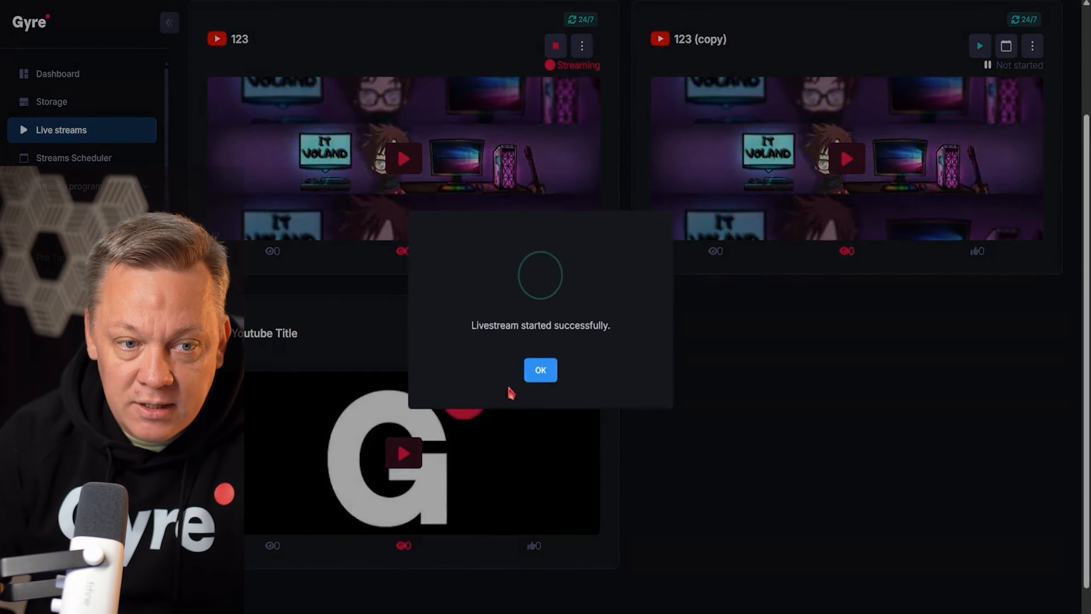
click(540, 369)
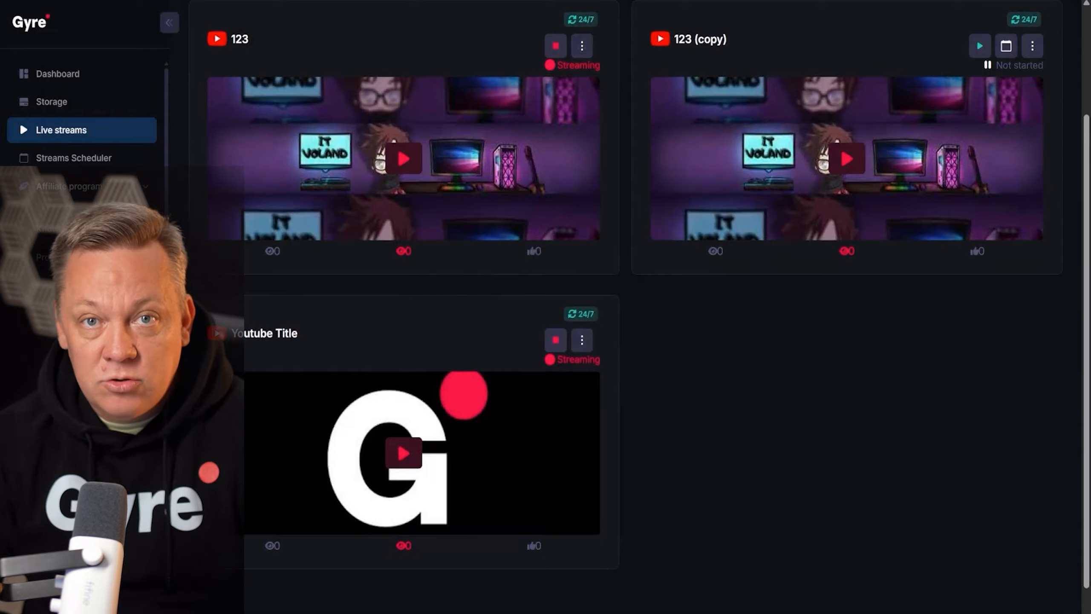